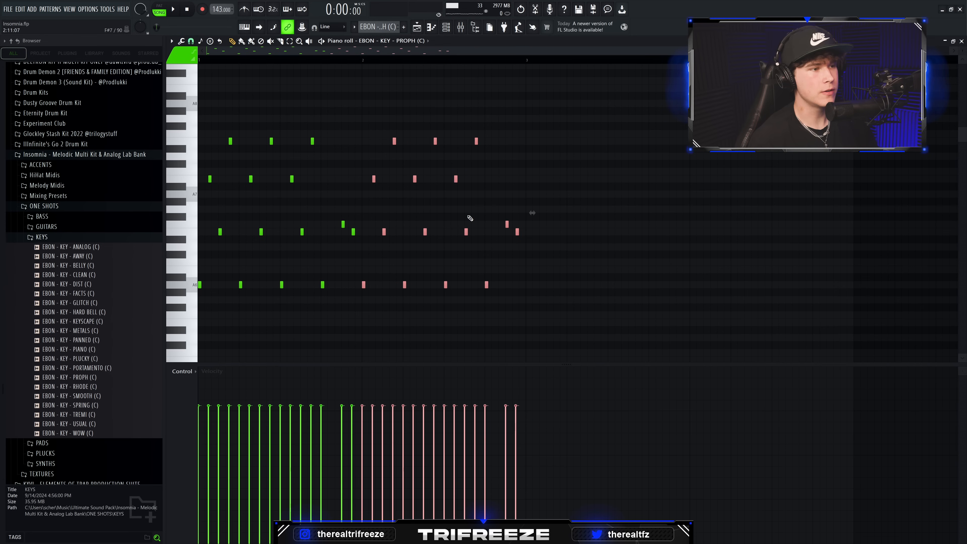
Duplicate the EBON - KEY - PROPH (C) notes in the piano roll and play back the extended pattern
{"action": "key", "text": "ctrl+b"}
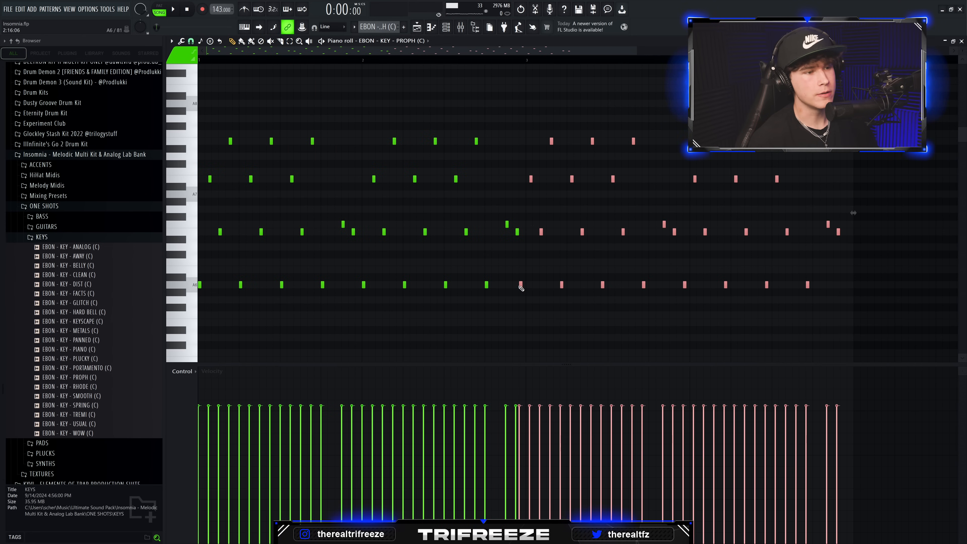
{"action": "scroll", "coordinate": [682, 272], "scroll_direction": "up", "scroll_amount": 2}
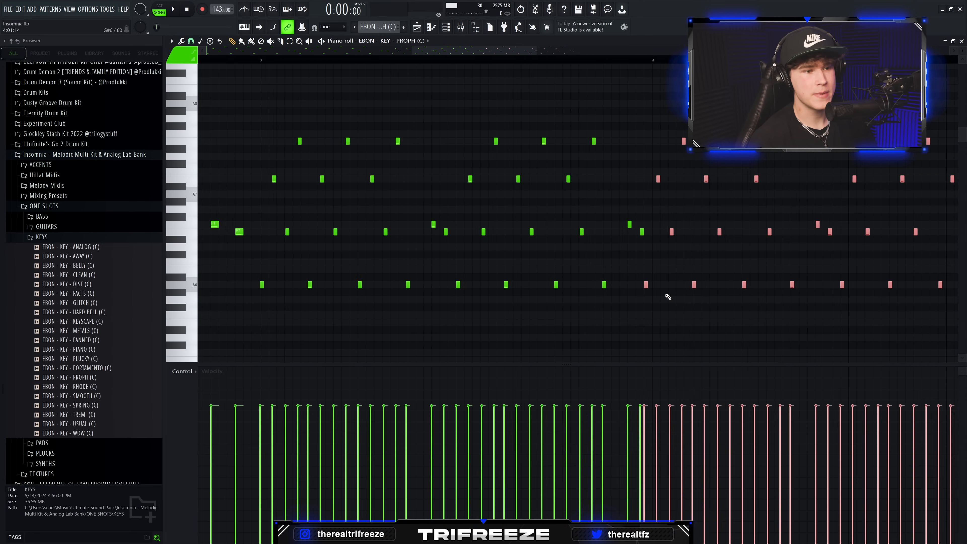
{"action": "scroll", "coordinate": [668, 297], "scroll_direction": "down", "scroll_amount": 3}
{"action": "key", "text": "space"}
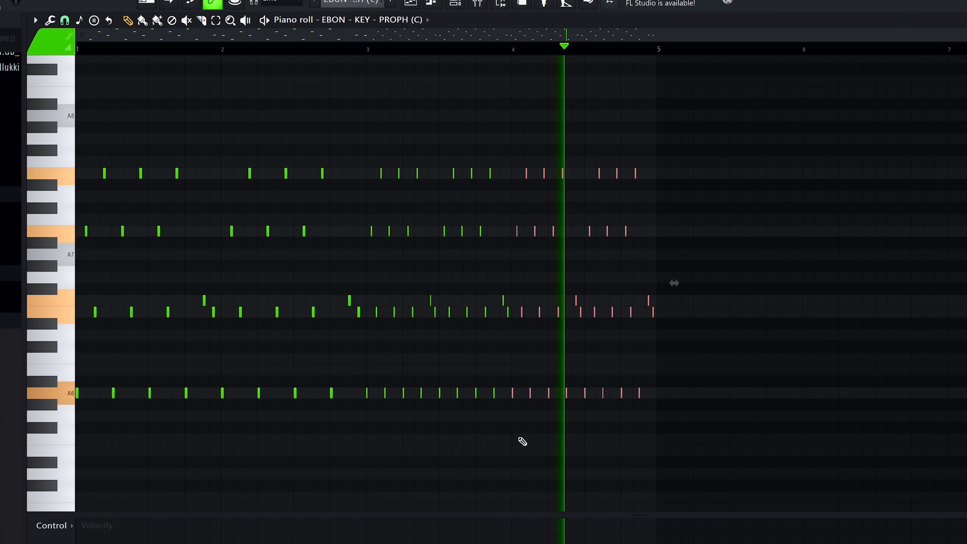
{"action": "key", "text": "space"}
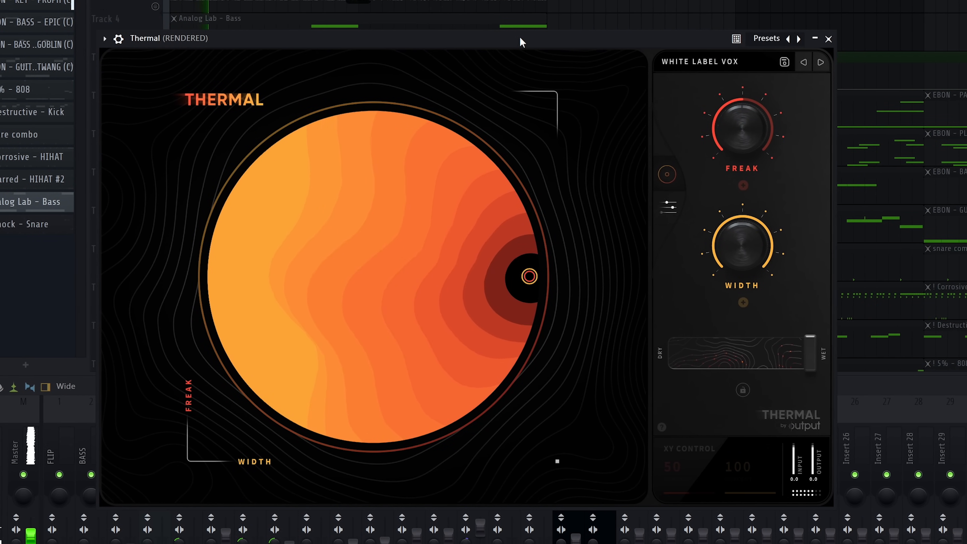
Close the Thermal effect and review the HalfTime effect on the FLIP mixer track
{"action": "left_click", "coordinate": [711, 61]}
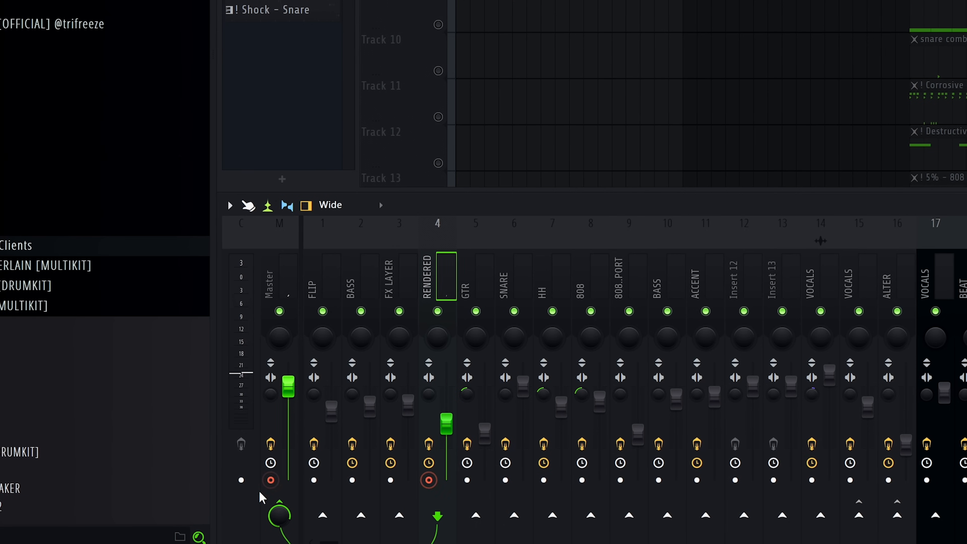
{"action": "left_click", "coordinate": [172, 367]}
{"action": "mouse_move", "coordinate": [192, 268]}
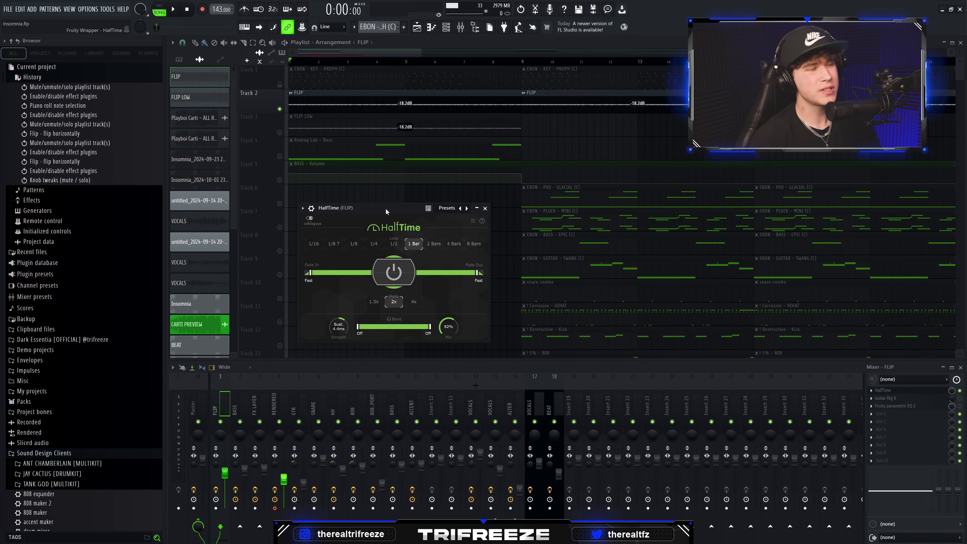
{"action": "left_click_drag", "start_coordinate": [385, 208], "coordinate": [397, 202]}
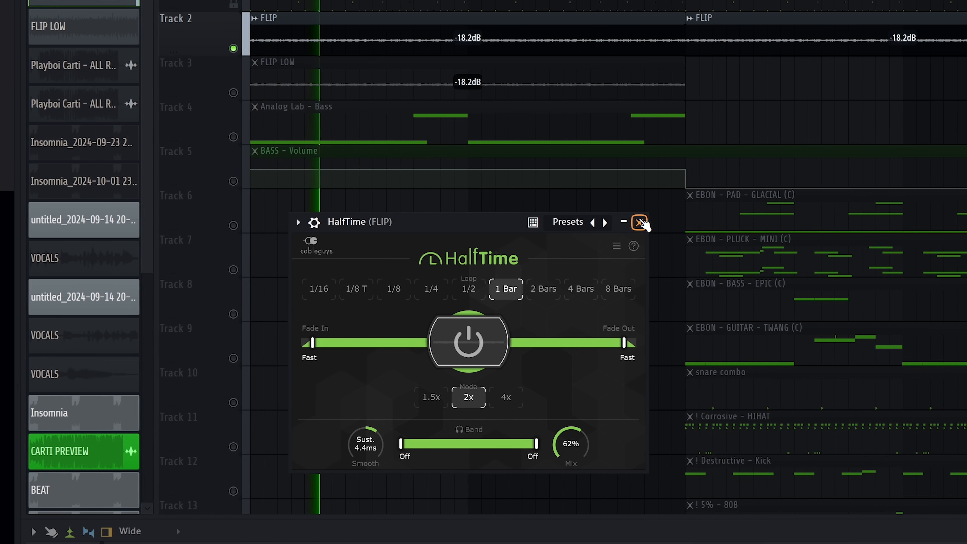
{"action": "left_click", "coordinate": [620, 223]}
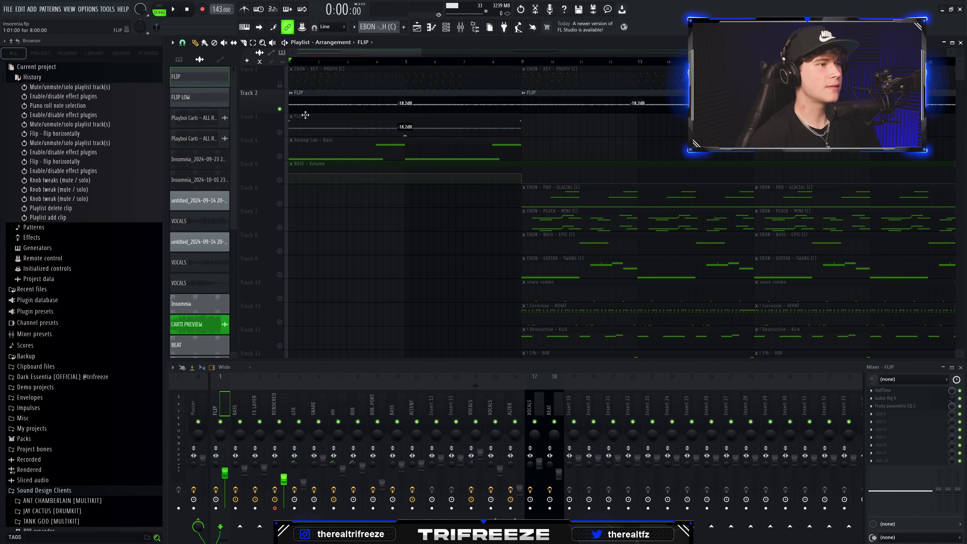
Try to lengthen the FLIP LOW clip on Track 3 to about bar 15
{"action": "double_click", "coordinate": [305, 115]}
{"action": "key", "text": "Escape"}
{"action": "left_click_drag", "start_coordinate": [521, 116], "coordinate": [610, 115]}
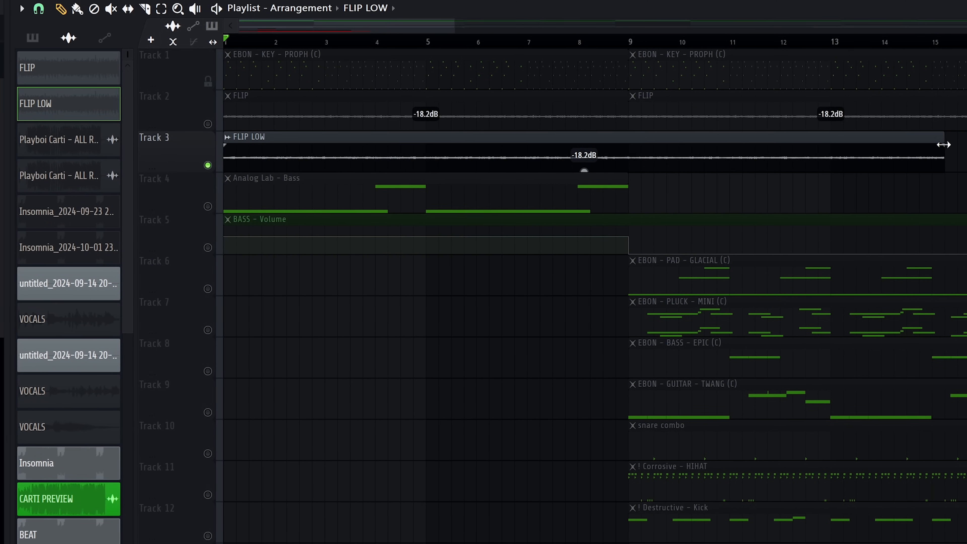
{"action": "right_click", "coordinate": [647, 156]}
Examine the FLIP LOW clip's pitch, time stretching and precomputed effects settings
{"action": "double_click", "coordinate": [267, 156]}
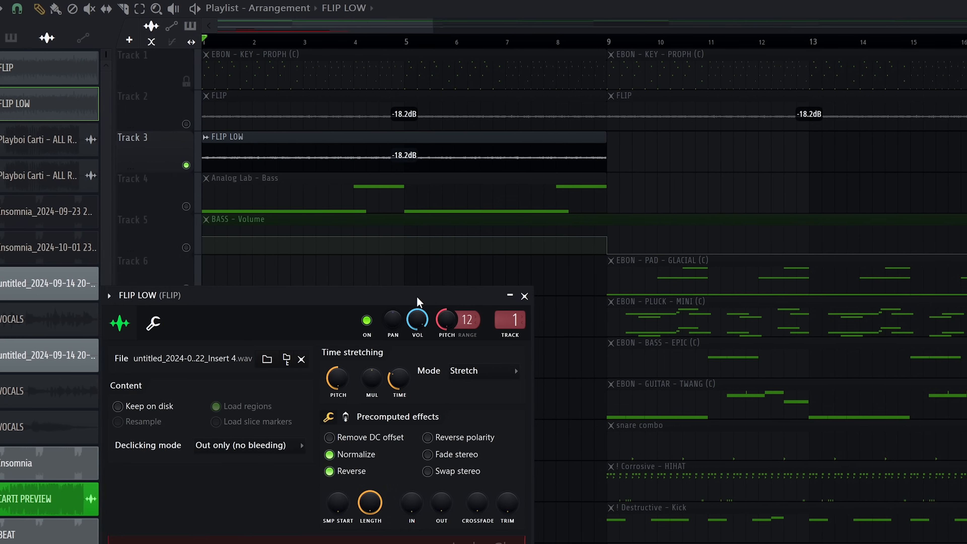
{"action": "left_click_drag", "start_coordinate": [430, 294], "coordinate": [544, 263]}
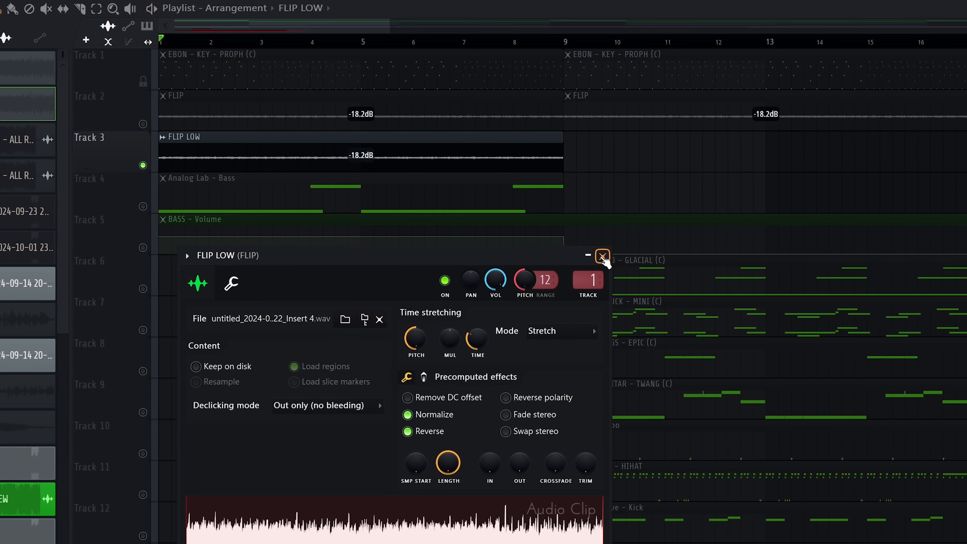
{"action": "left_click", "coordinate": [608, 256]}
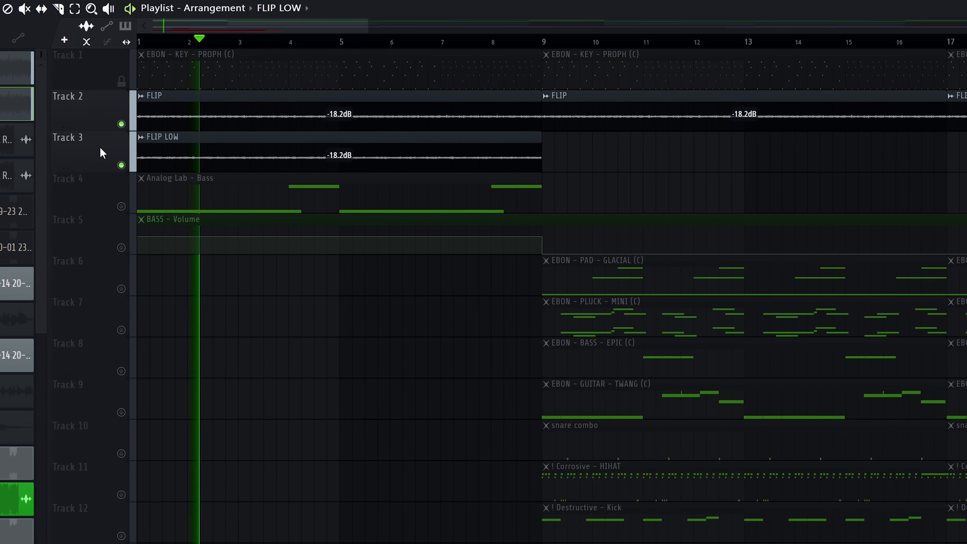
Solo the Analog Lab - Bass track and play back its Analog Lab V notes in the piano roll
{"action": "left_click", "coordinate": [181, 206]}
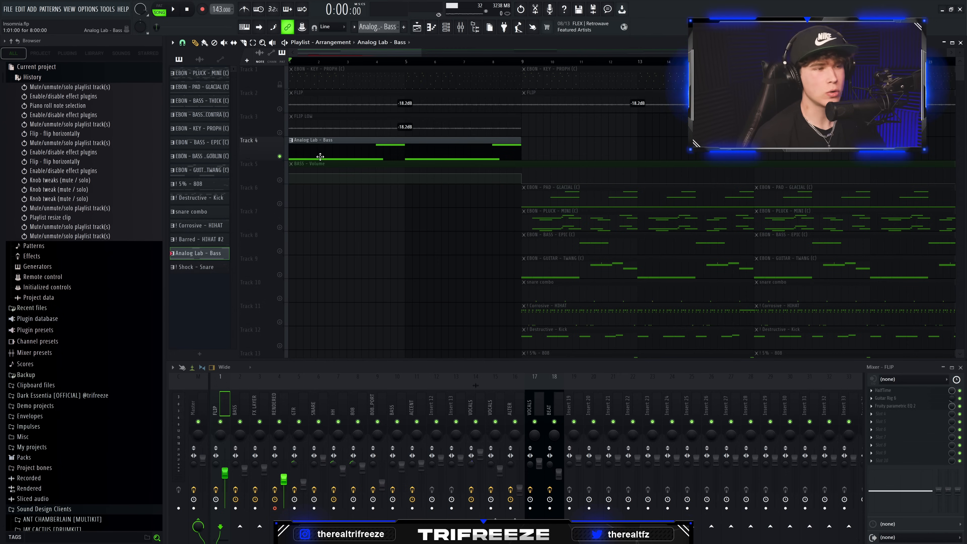
{"action": "left_click", "coordinate": [454, 34]}
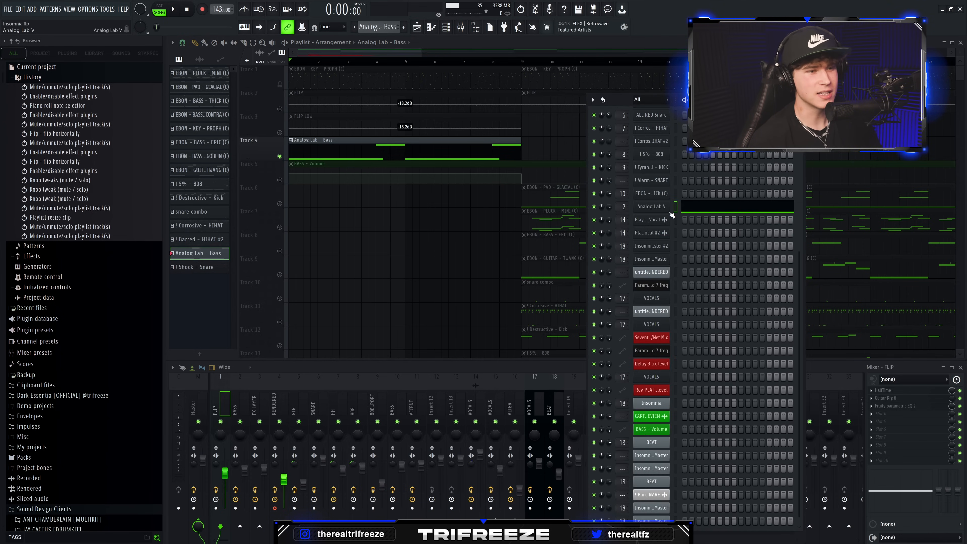
{"action": "left_click", "coordinate": [663, 208]}
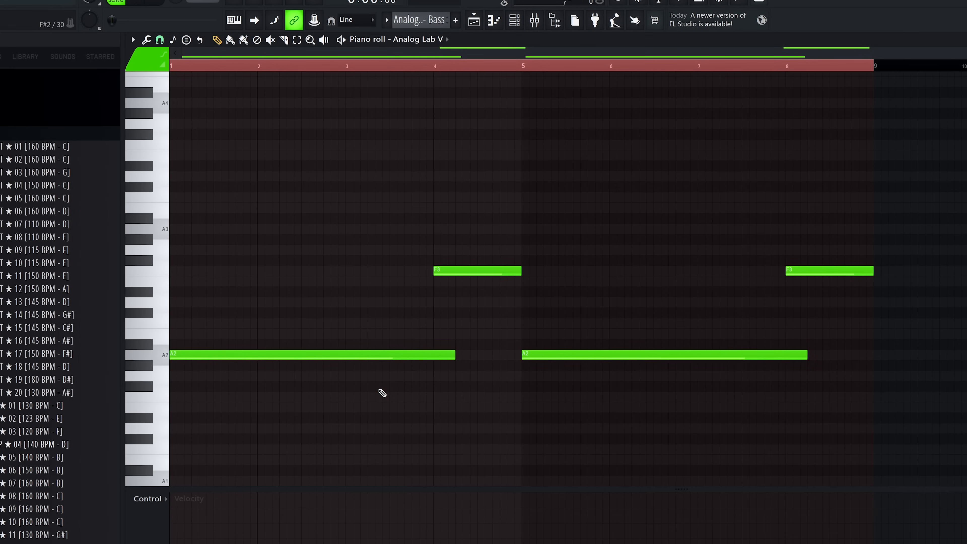
{"action": "key", "text": "space"}
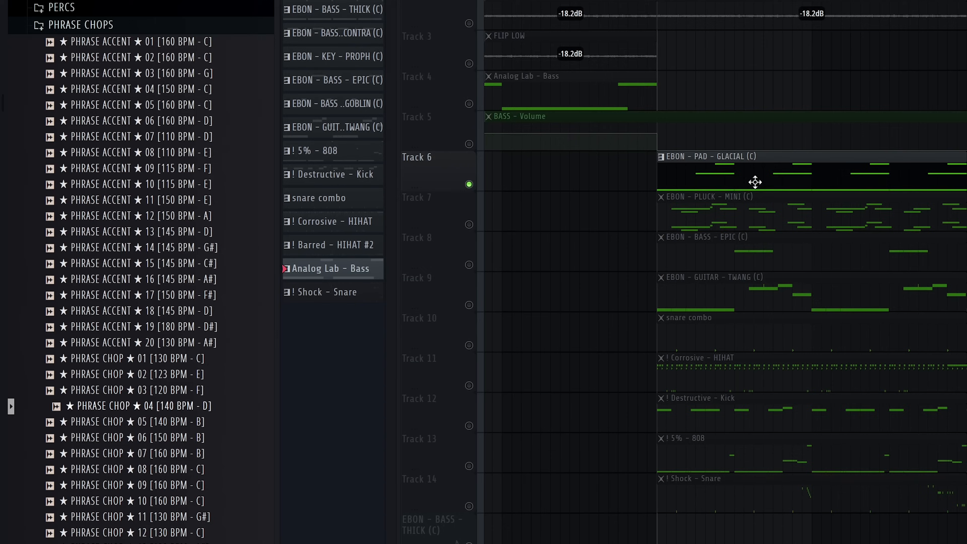
Browse the sound library from the PHRASE CHOPS folder to the PADS one-shots in the Insomnia kit
{"action": "scroll", "coordinate": [244, 69], "scroll_direction": "up", "scroll_amount": 4}
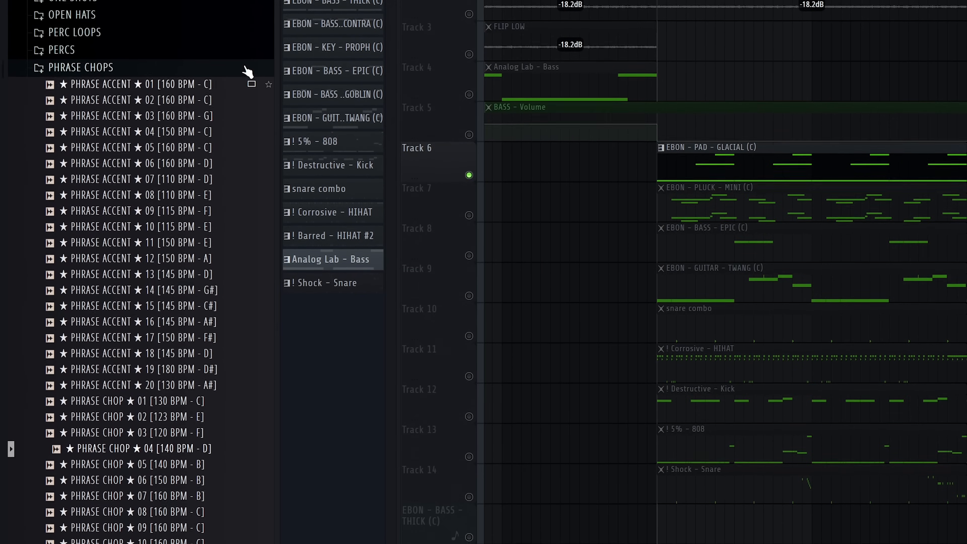
{"action": "left_click", "coordinate": [182, 108]}
{"action": "scroll", "coordinate": [189, 108], "scroll_direction": "up", "scroll_amount": 4}
{"action": "left_click", "coordinate": [160, 101]}
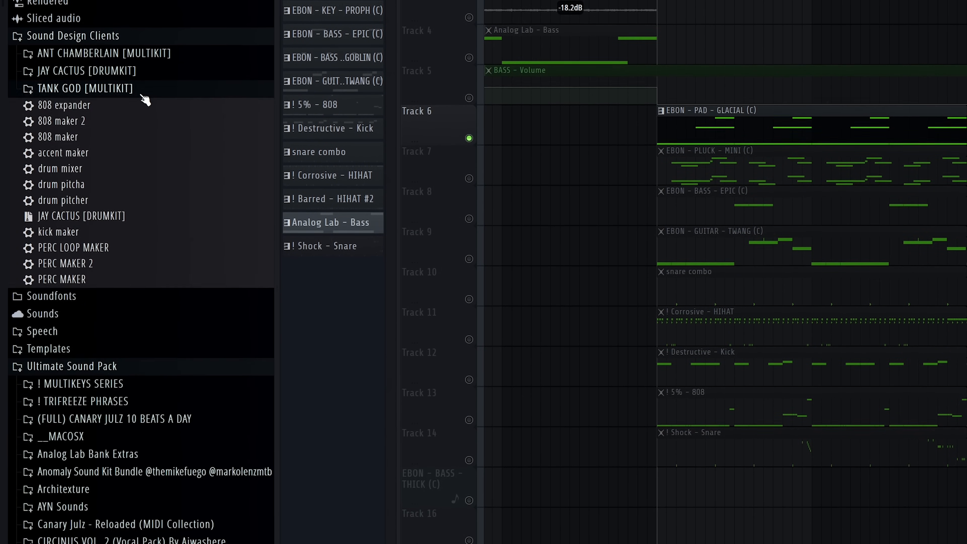
{"action": "scroll", "coordinate": [126, 267], "scroll_direction": "down", "scroll_amount": 10}
{"action": "left_click", "coordinate": [113, 337]}
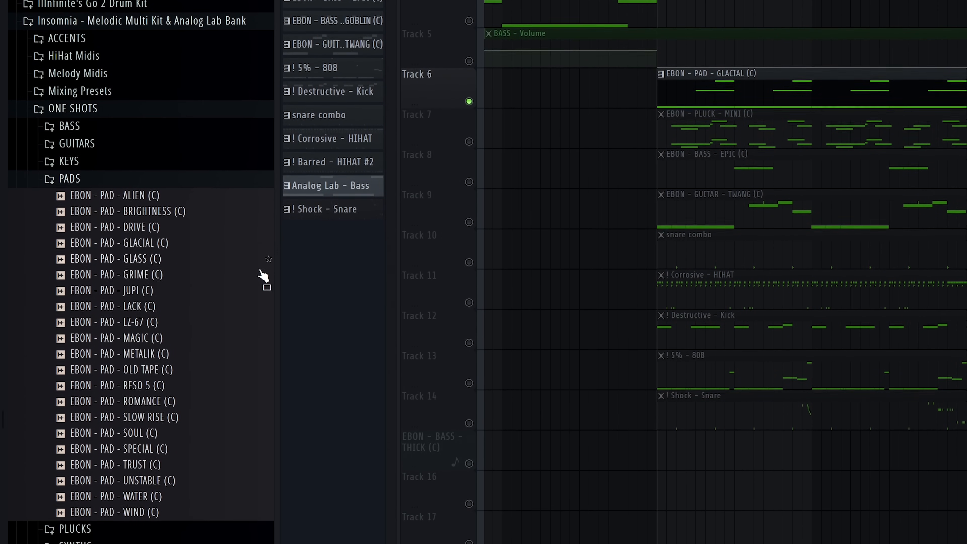
{"action": "scroll", "coordinate": [467, 382], "scroll_direction": "up", "scroll_amount": 1}
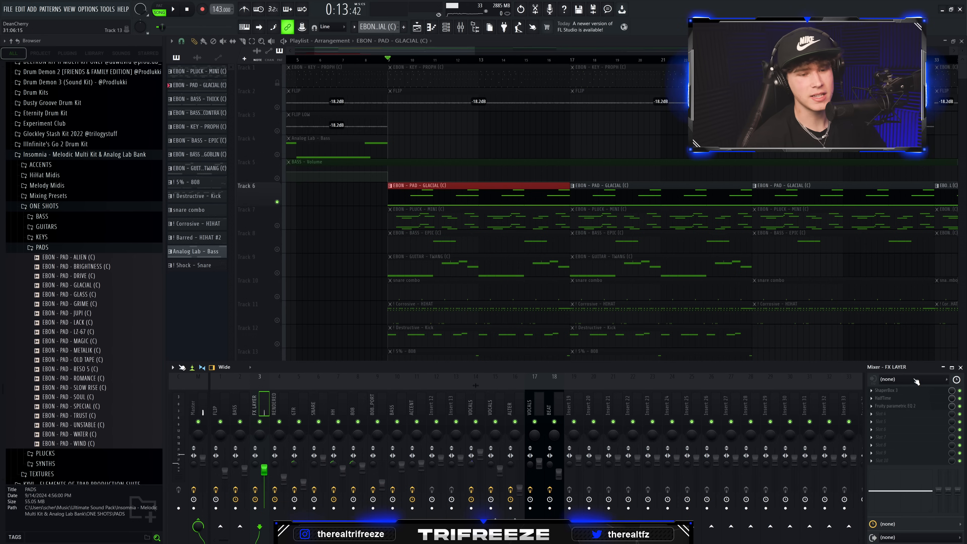
Inspect the effects on the FX LAYER mixer track, including HalfTime, and close them
{"action": "left_click", "coordinate": [887, 390]}
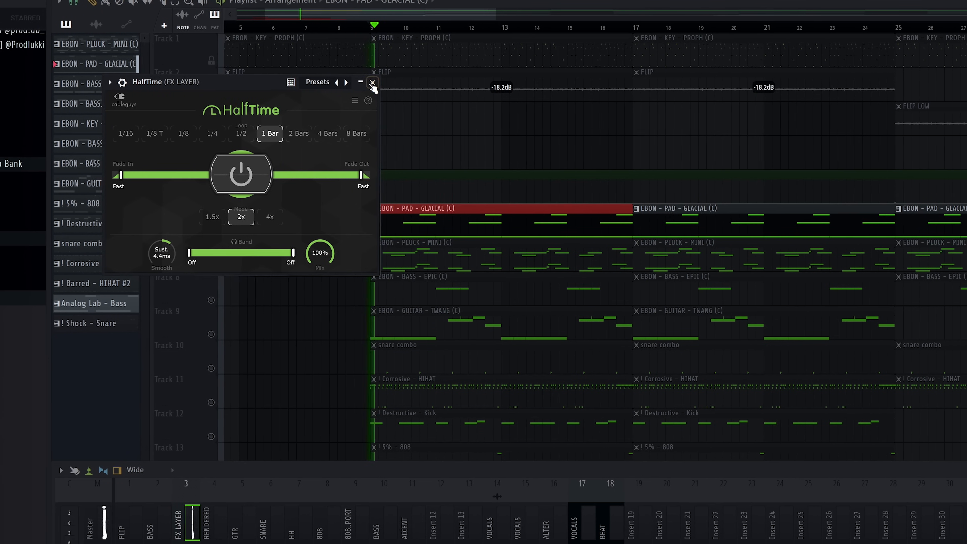
{"action": "left_click", "coordinate": [403, 82]}
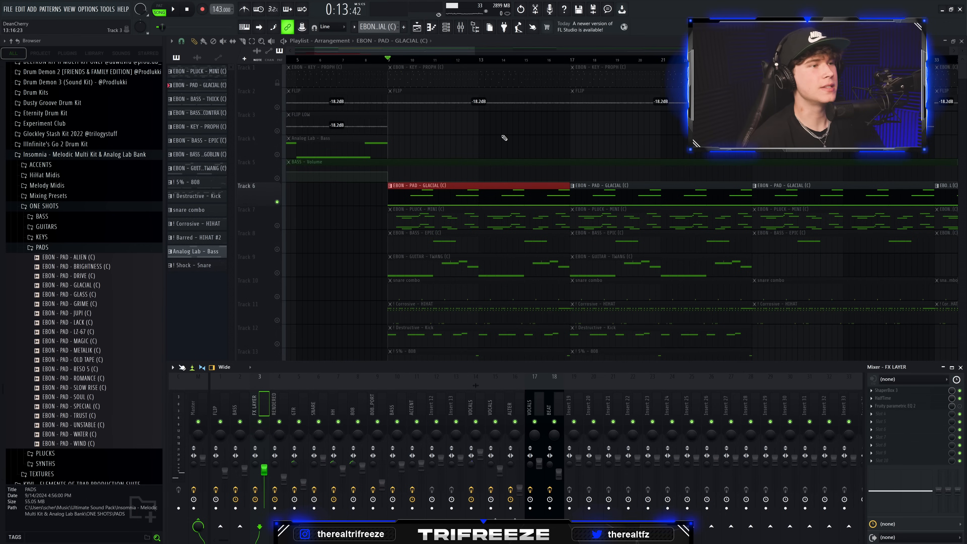
{"action": "key", "text": "space"}
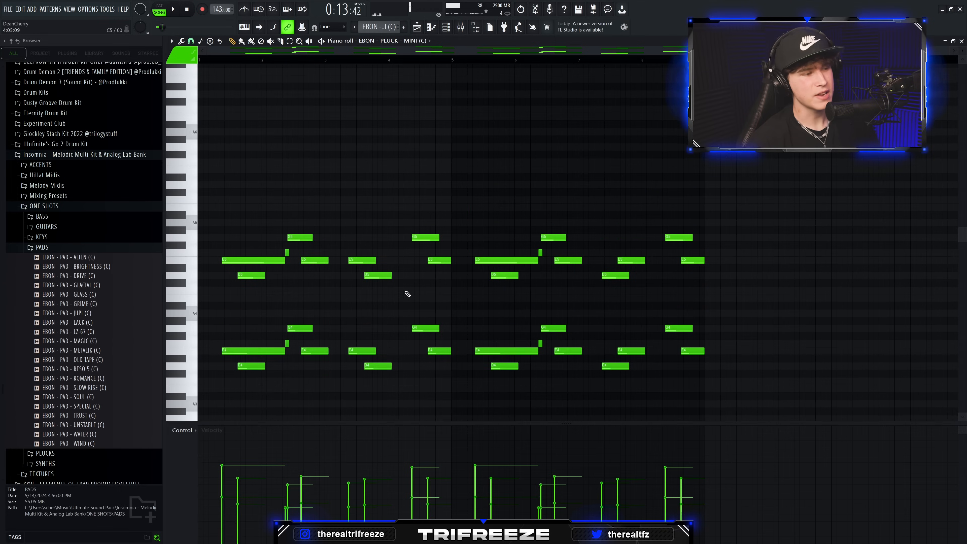
Examine the PLUCK - MINI (C) and BASS - EPIC (C) notes, plus the ShaperBox 3 effect on FX LAYER
{"action": "scroll", "coordinate": [407, 293], "scroll_direction": "down", "scroll_amount": 3}
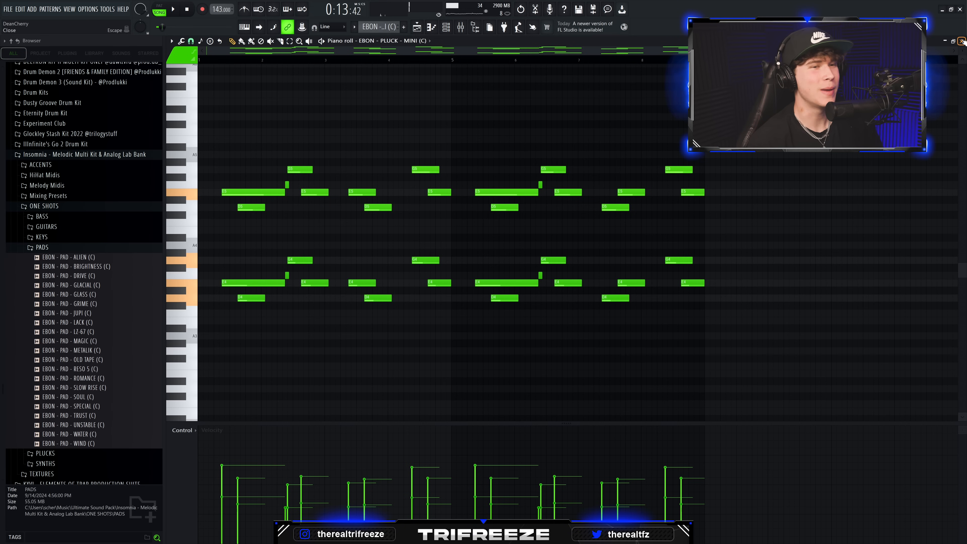
{"action": "left_click", "coordinate": [962, 41]}
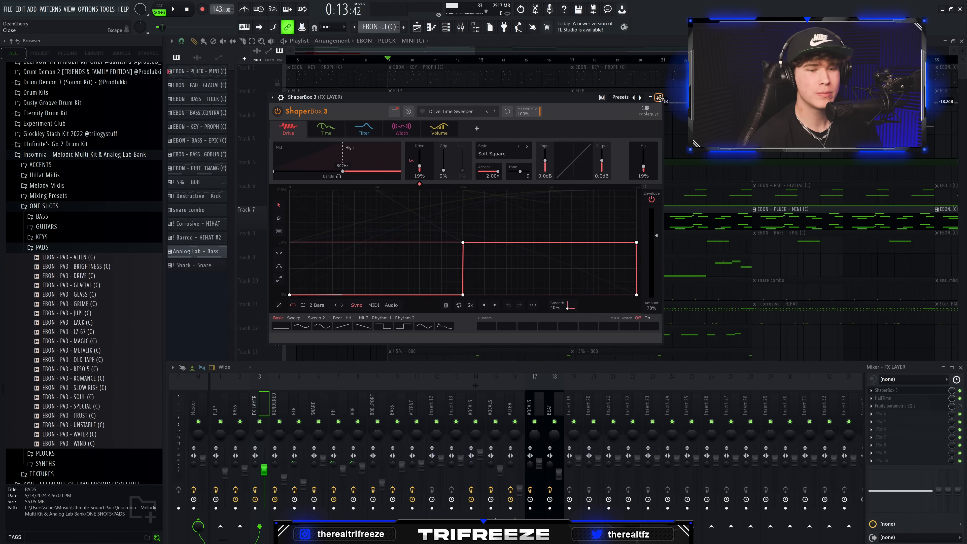
{"action": "left_click", "coordinate": [659, 97]}
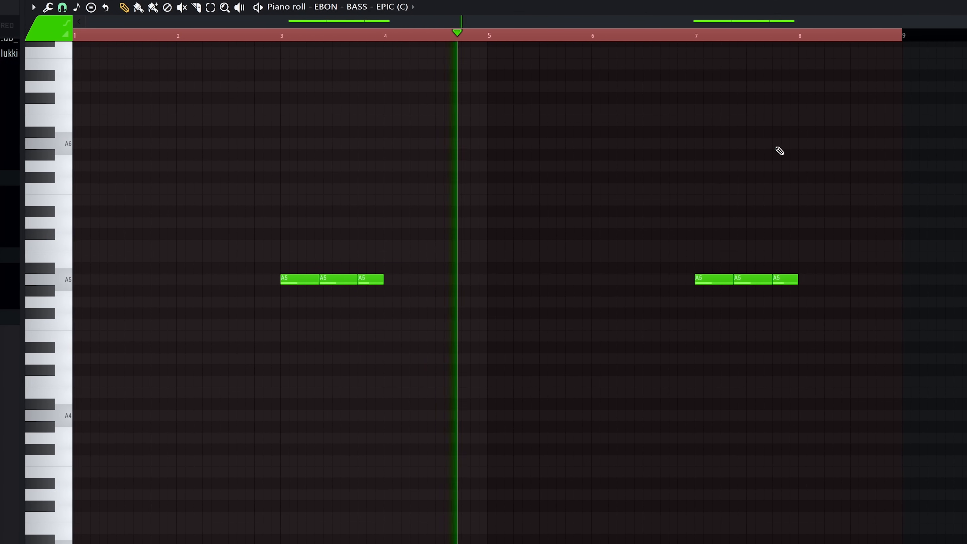
{"action": "left_click", "coordinate": [963, 41]}
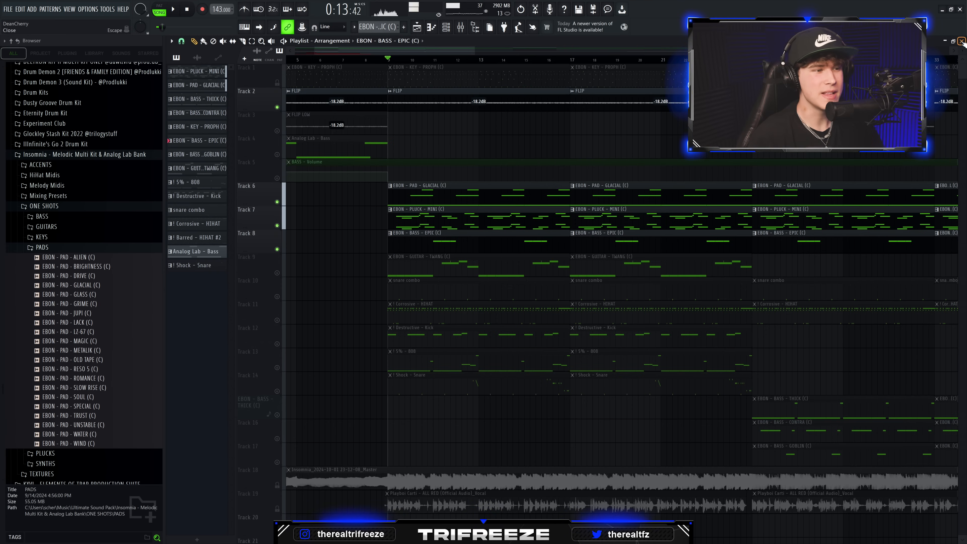
Solo the EBON - GUITAR - TWANG (C) track and show the GUITARS one-shots instead of the PADS folder
{"action": "left_click", "coordinate": [277, 273]}
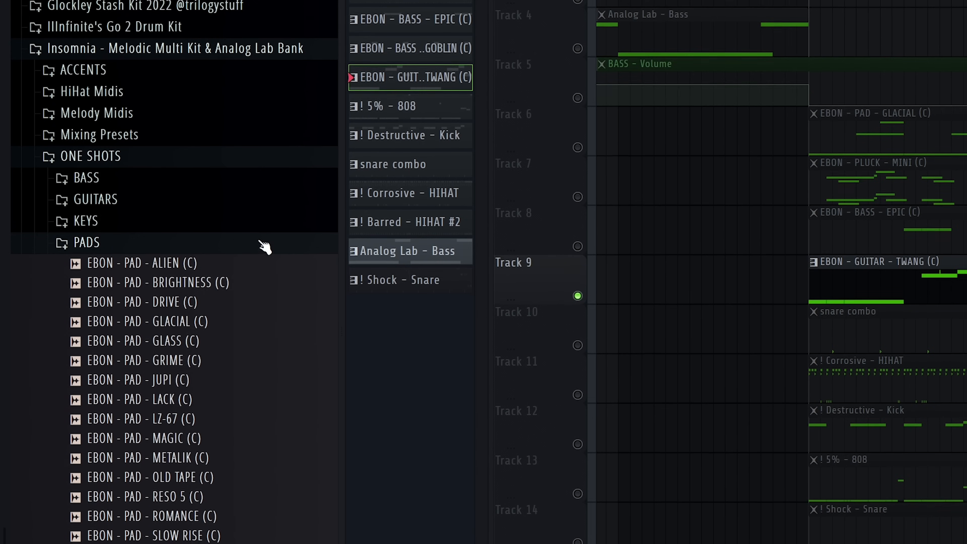
{"action": "left_click", "coordinate": [124, 247]}
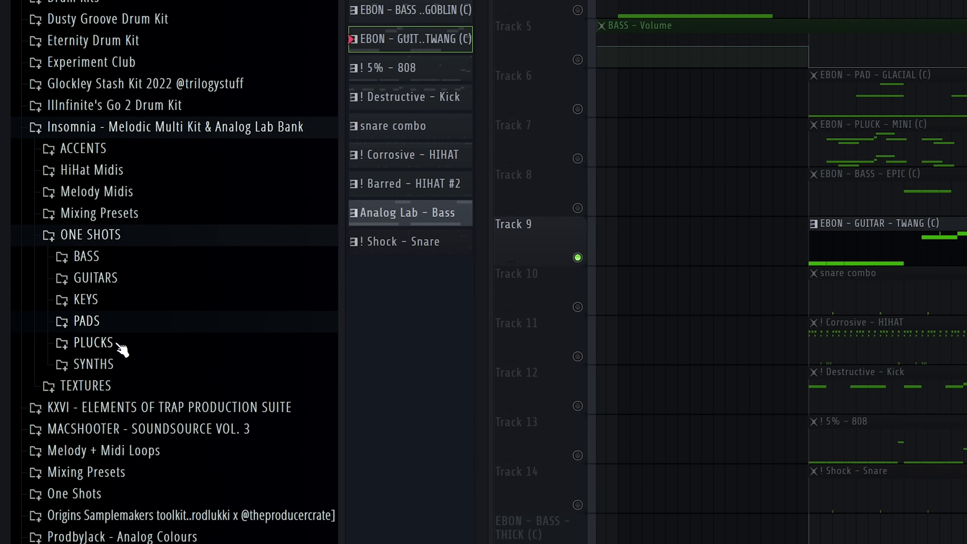
{"action": "left_click", "coordinate": [133, 278]}
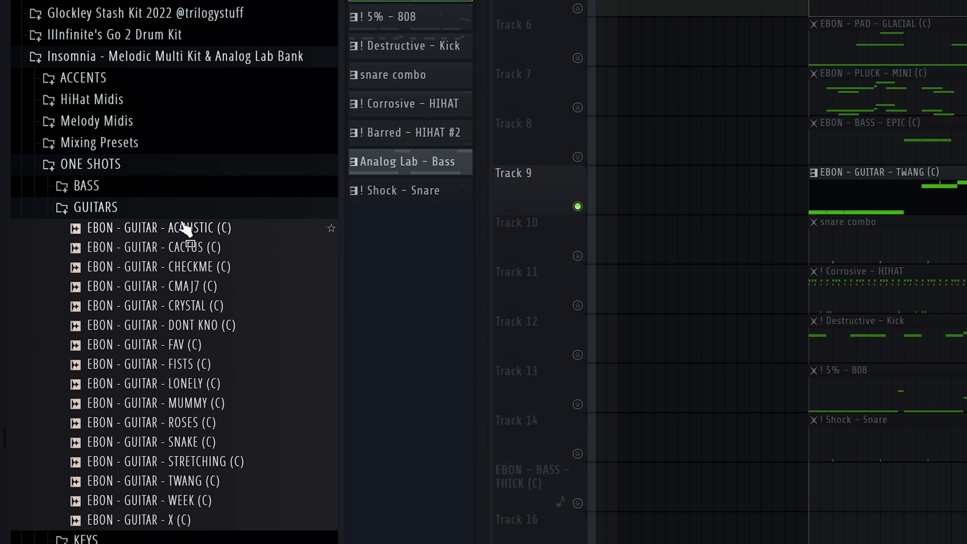
Open the EBON - GUITAR - TWANG (C) pattern in the piano roll and play it back
{"action": "double_click", "coordinate": [825, 168]}
{"action": "scroll", "coordinate": [585, 328], "scroll_direction": "down", "scroll_amount": 5}
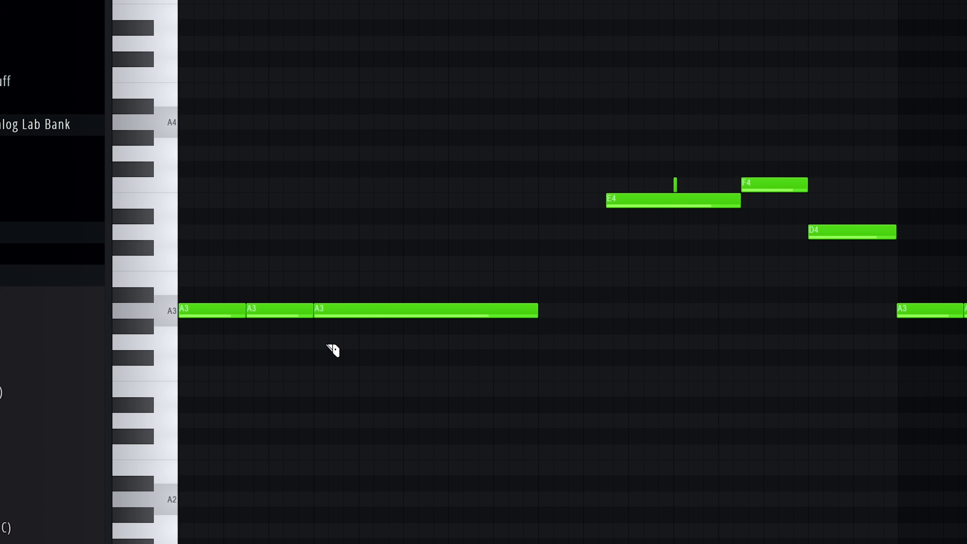
{"action": "scroll", "coordinate": [275, 291], "scroll_direction": "down", "scroll_amount": 1}
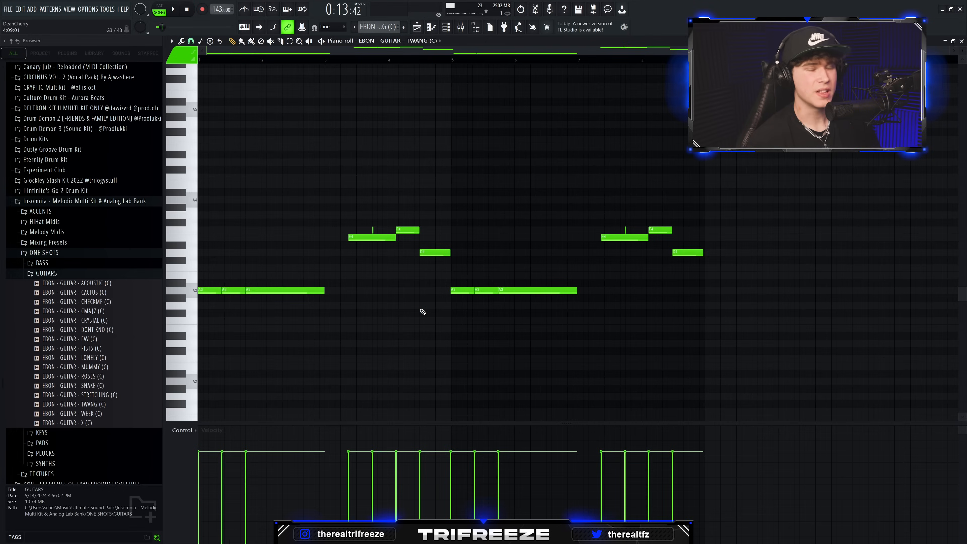
{"action": "key", "text": "space"}
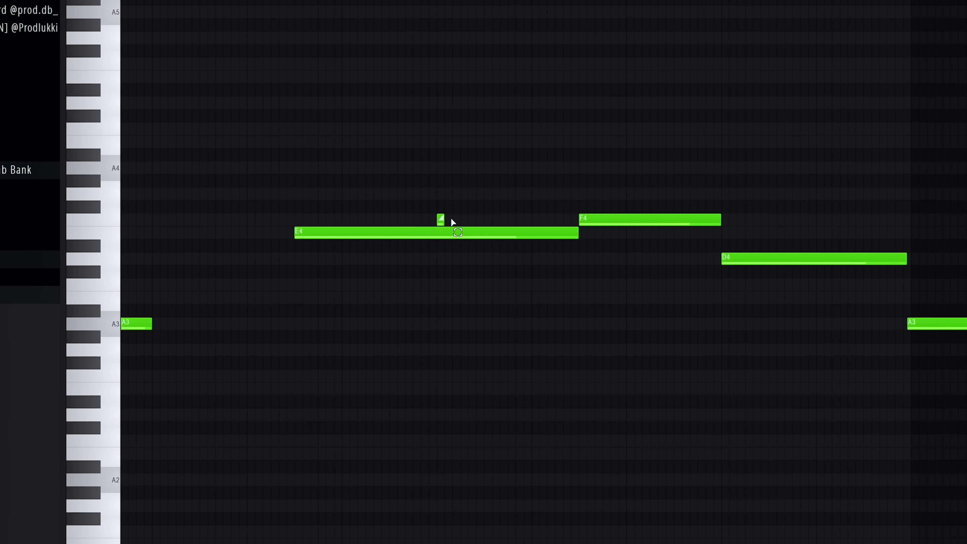
Examine the short F4 note above the E4 note in the guitar pattern, marking out the upper notes around it
{"action": "scroll", "coordinate": [422, 221], "scroll_direction": "down", "scroll_amount": 4}
{"action": "scroll", "coordinate": [354, 219], "scroll_direction": "up", "scroll_amount": 1}
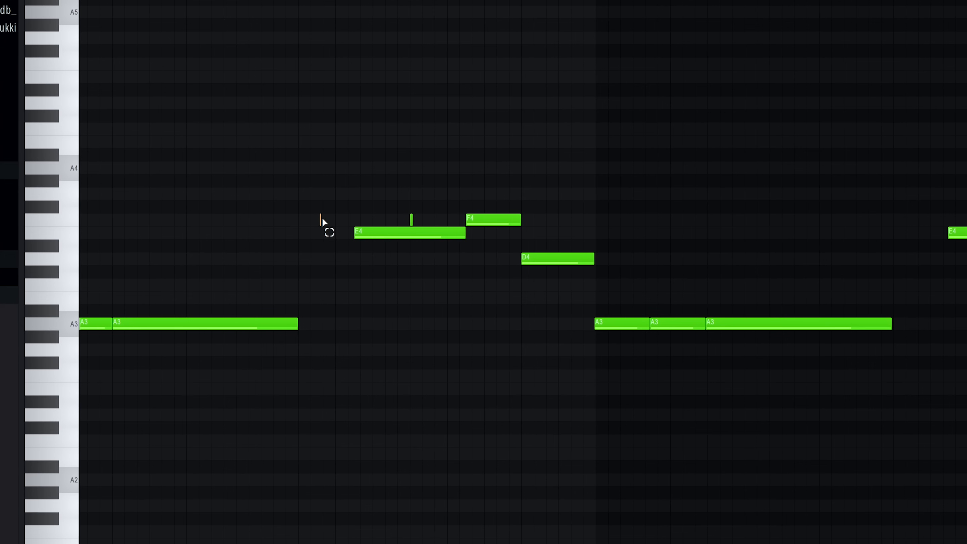
{"action": "left_click_drag", "start_coordinate": [352, 215], "coordinate": [525, 233]}
{"action": "scroll", "coordinate": [526, 233], "scroll_direction": "down", "scroll_amount": 2}
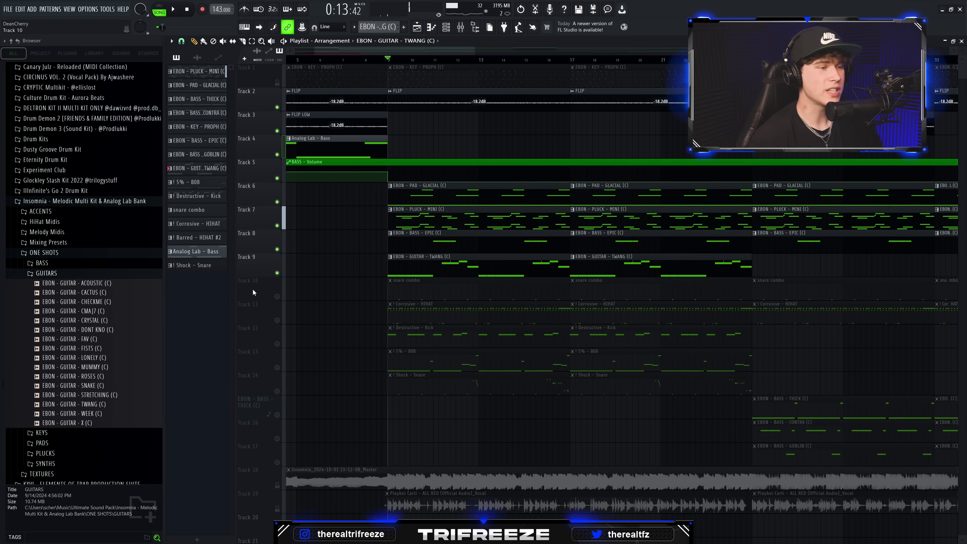
Show the mixer and audition samples from the BASS one-shots folder instead of the GUITARS folder
{"action": "left_click", "coordinate": [62, 273]}
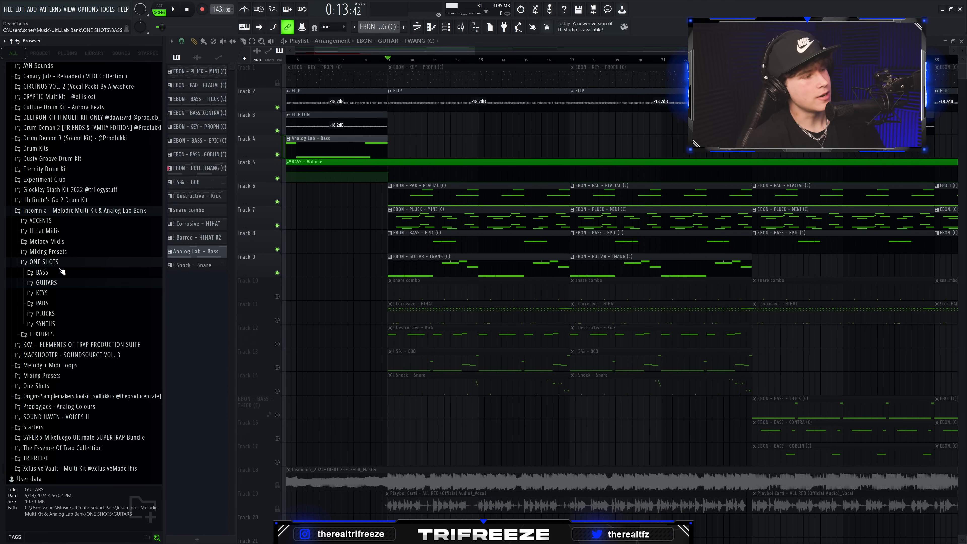
{"action": "left_click", "coordinate": [62, 272]}
{"action": "key", "text": "F9"}
{"action": "left_click", "coordinate": [92, 284]}
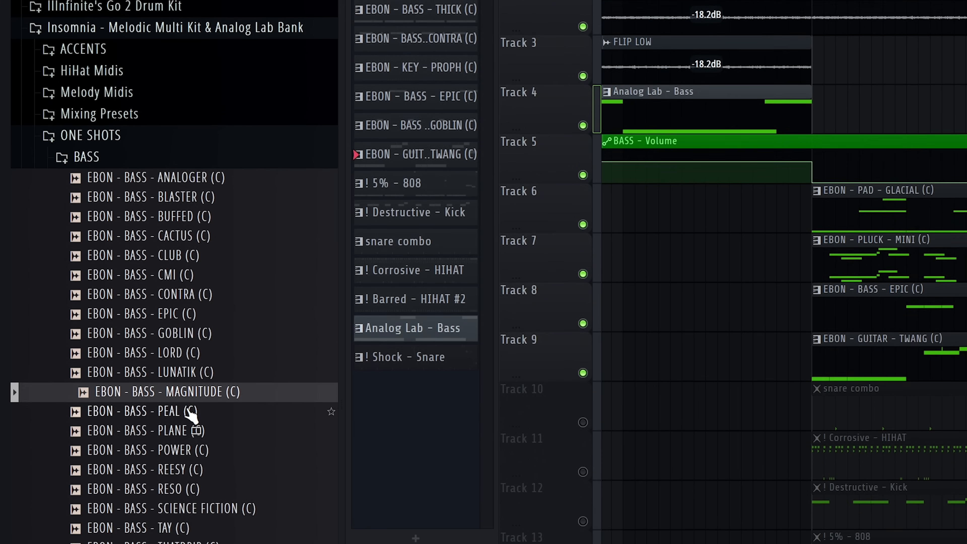
{"action": "left_click", "coordinate": [92, 311]}
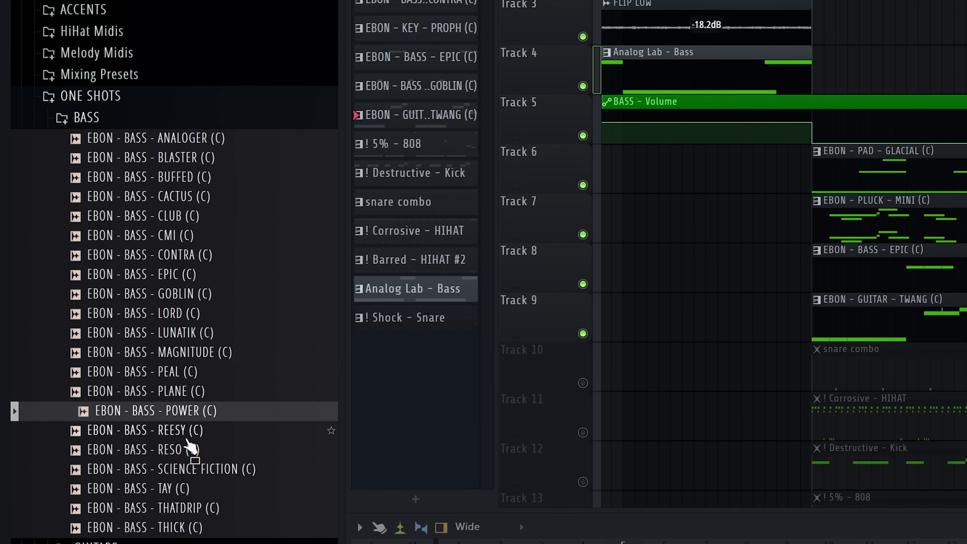
{"action": "left_click", "coordinate": [191, 459]}
{"action": "left_click", "coordinate": [190, 518]}
{"action": "left_click", "coordinate": [182, 128]}
Look through the GUITARS one-shots folder and audition samples in the KEYS folder
{"action": "left_click", "coordinate": [126, 321]}
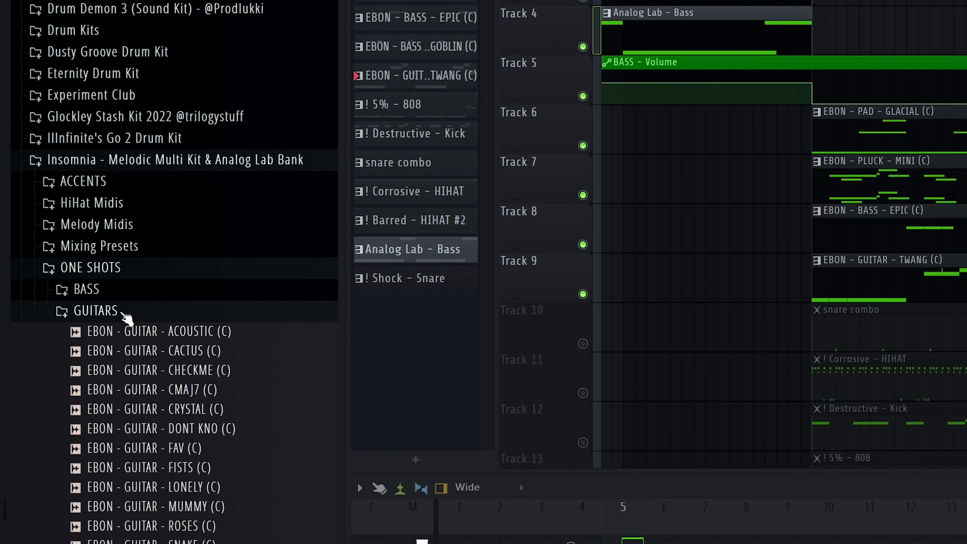
{"action": "left_click", "coordinate": [87, 342]}
{"action": "left_click", "coordinate": [160, 263]}
{"action": "left_click", "coordinate": [167, 343]}
{"action": "left_click", "coordinate": [175, 460]}
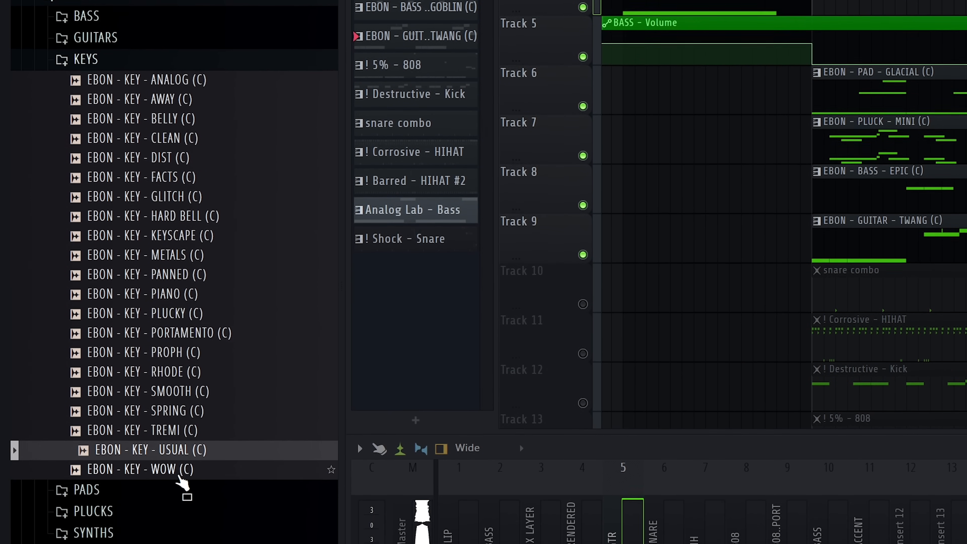
{"action": "left_click", "coordinate": [184, 499]}
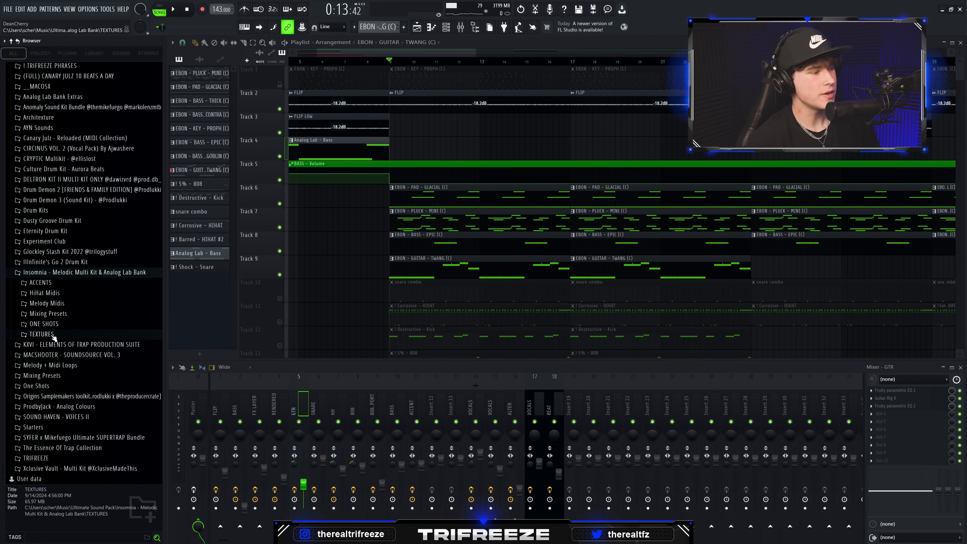
Look through the kit's TEXTURES samples and its Mixing Presets folder
{"action": "left_click", "coordinate": [86, 525]}
{"action": "left_click", "coordinate": [57, 326]}
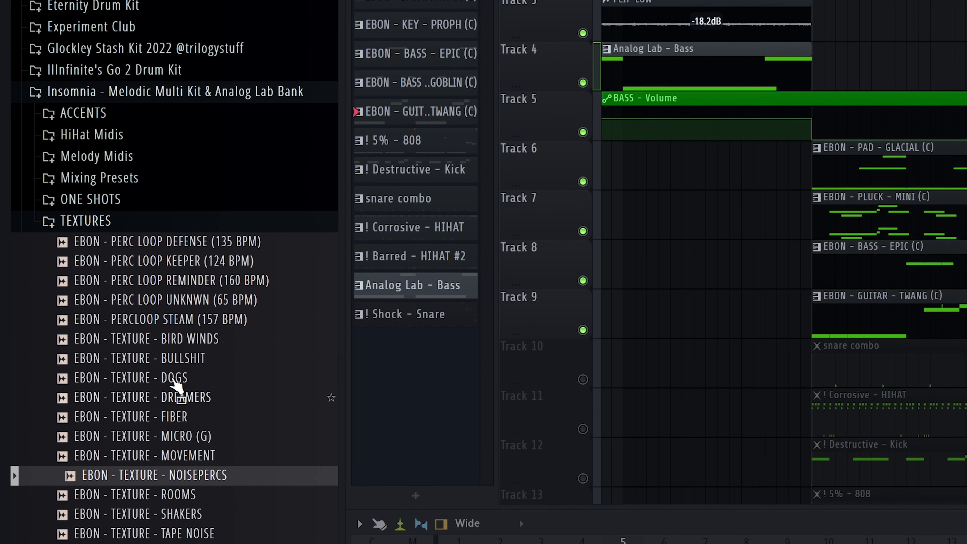
{"action": "left_click", "coordinate": [190, 189]}
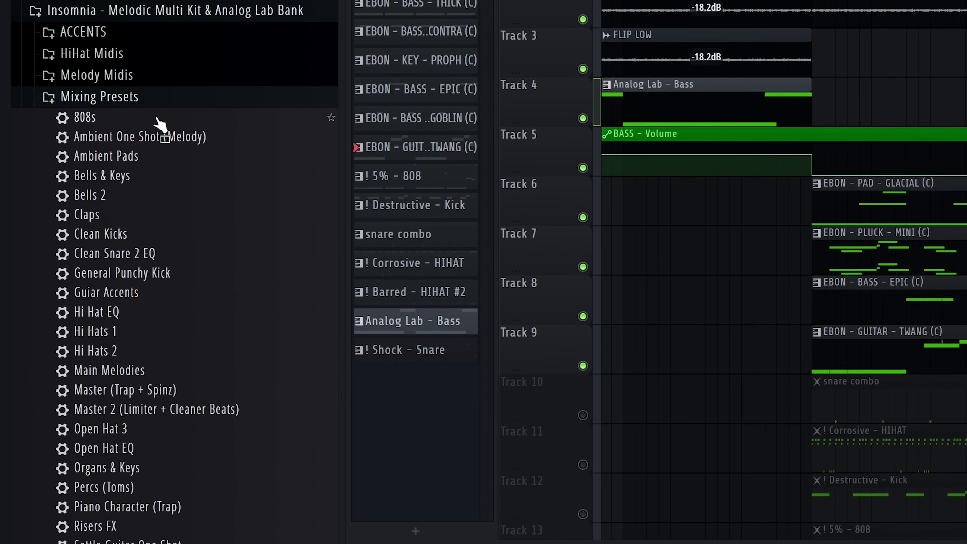
Look through the HiHat Midis folder and audition samples in the ACCENTS folder, including the guitar slides
{"action": "left_click", "coordinate": [97, 71]}
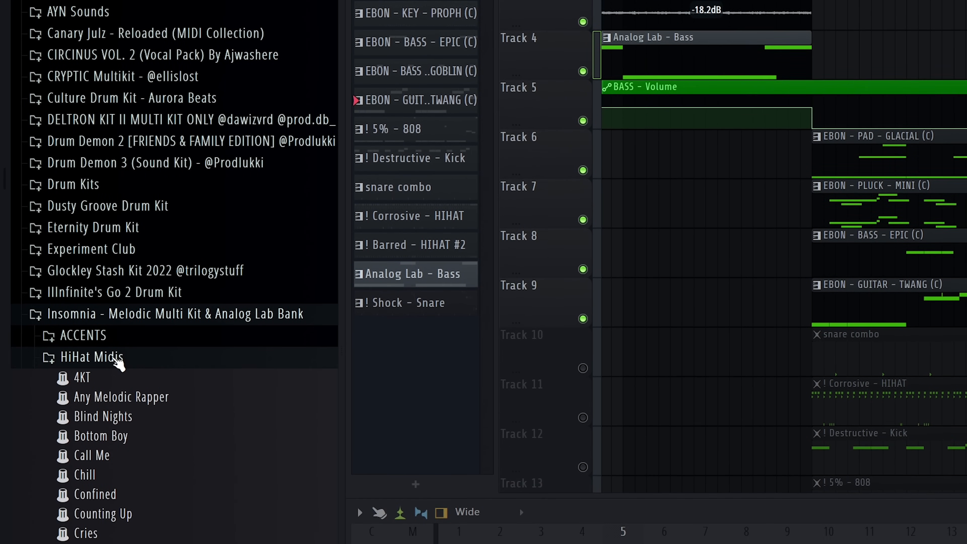
{"action": "left_click", "coordinate": [114, 343]}
{"action": "left_click", "coordinate": [119, 348]}
{"action": "scroll", "coordinate": [162, 328], "scroll_direction": "down", "scroll_amount": 2}
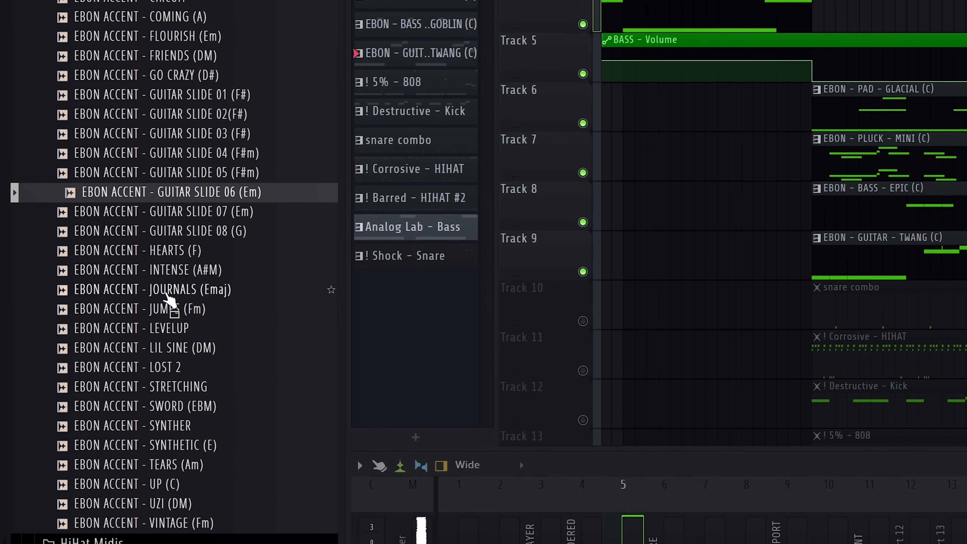
{"action": "key", "text": "Down"}
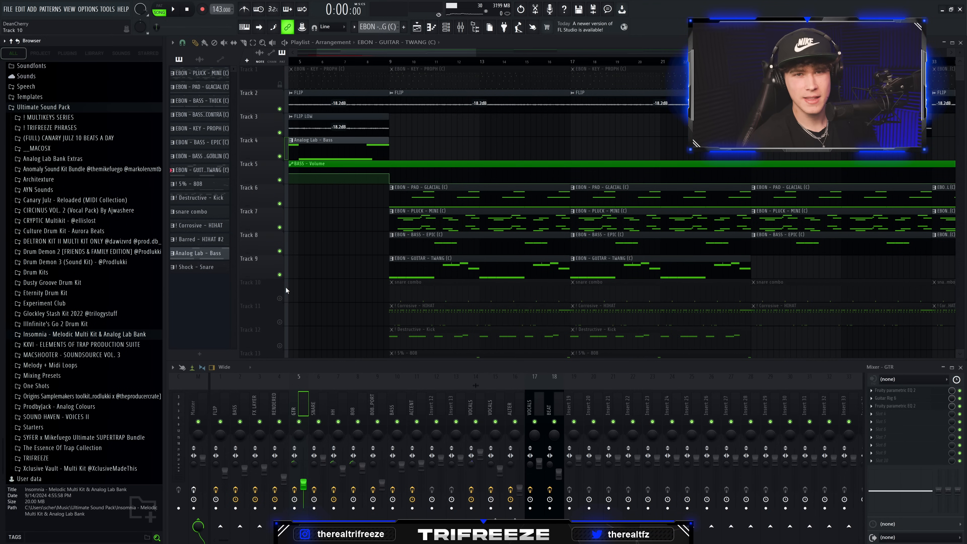
Unmute the snare combo on Track 10 and examine the sampler settings of ! 20% - SNARE and ALL RED Snare
{"action": "left_click", "coordinate": [286, 287]}
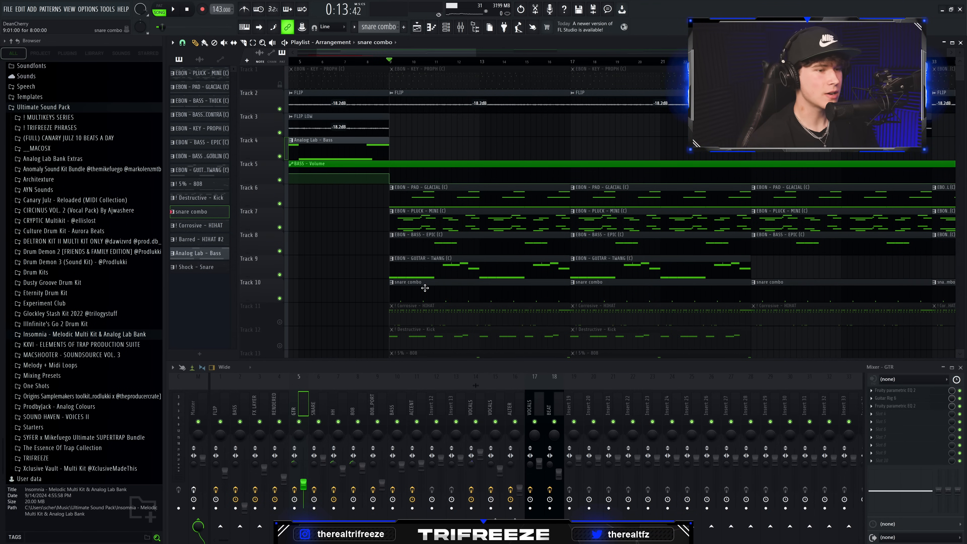
{"action": "scroll", "coordinate": [426, 281], "scroll_direction": "down", "scroll_amount": 3}
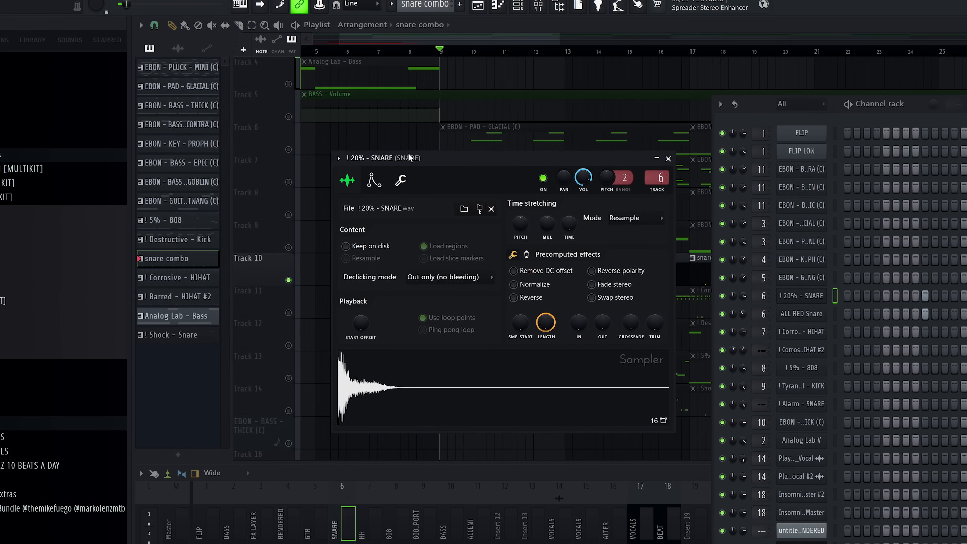
{"action": "key", "text": "Down"}
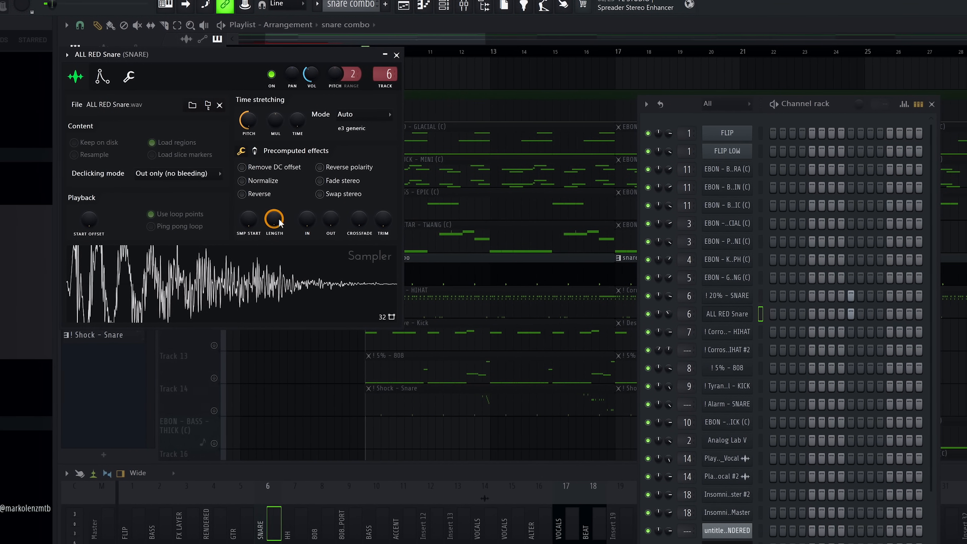
Examine the snare combo pattern's ! 20% - SNARE notes in the piano roll and return to the playlist
{"action": "left_click", "coordinate": [479, 258]}
{"action": "double_click", "coordinate": [442, 257]}
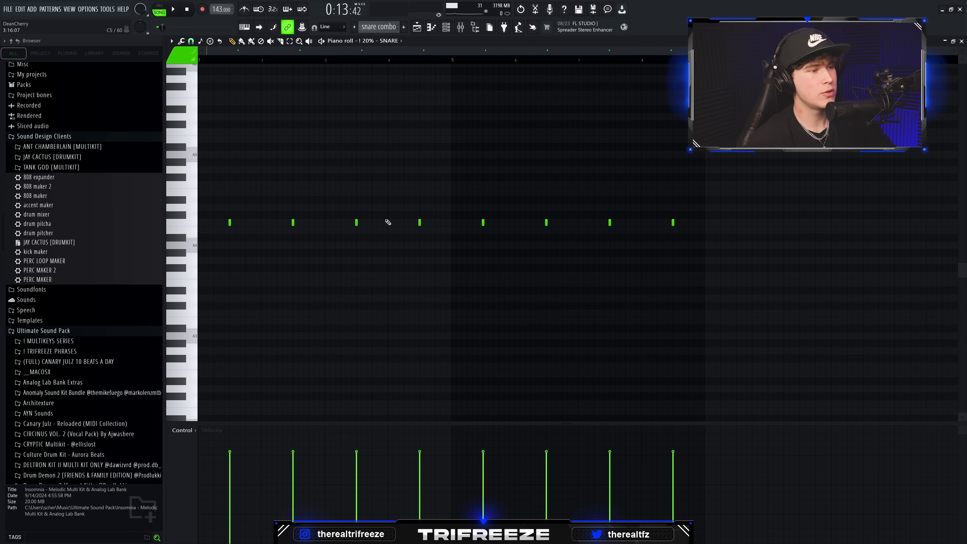
{"action": "left_click", "coordinate": [962, 41]}
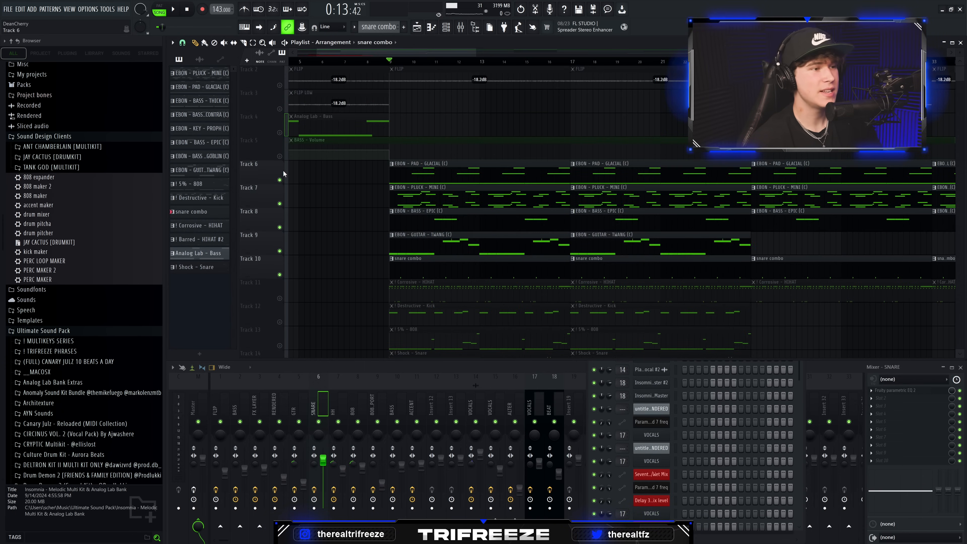
Unmute the ! Corrosive - HIHAT track, play its pattern in the piano roll and mark out its notes
{"action": "scroll", "coordinate": [309, 199], "scroll_direction": "down", "scroll_amount": 2}
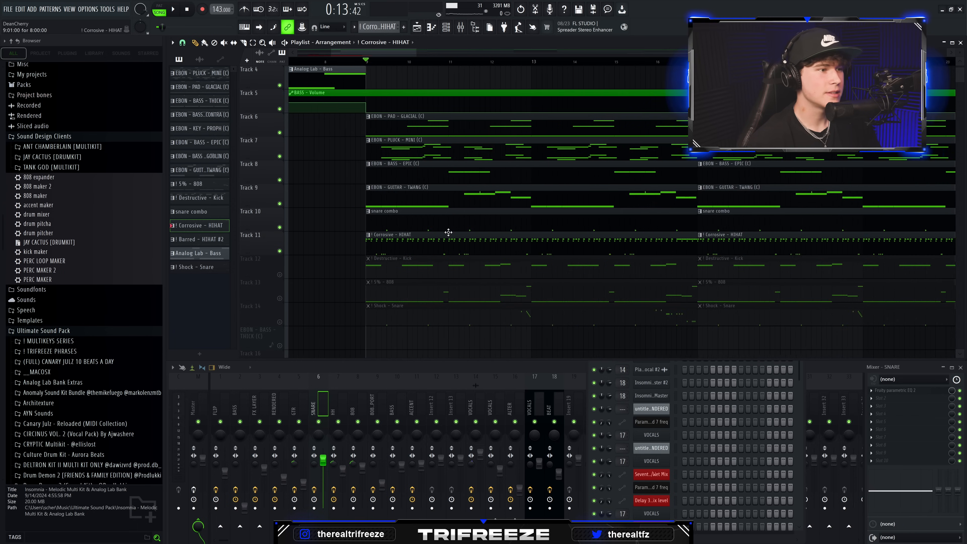
{"action": "double_click", "coordinate": [413, 244]}
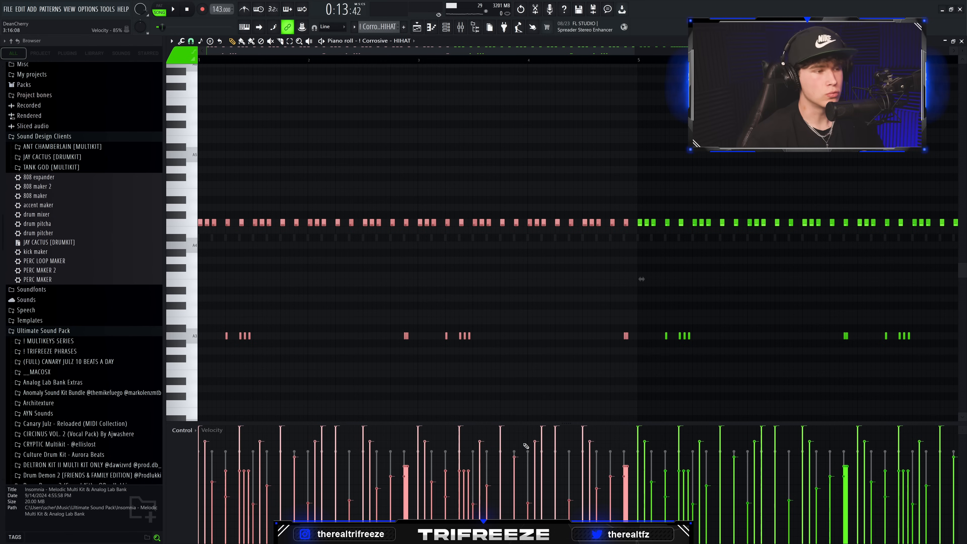
{"action": "key", "text": "space"}
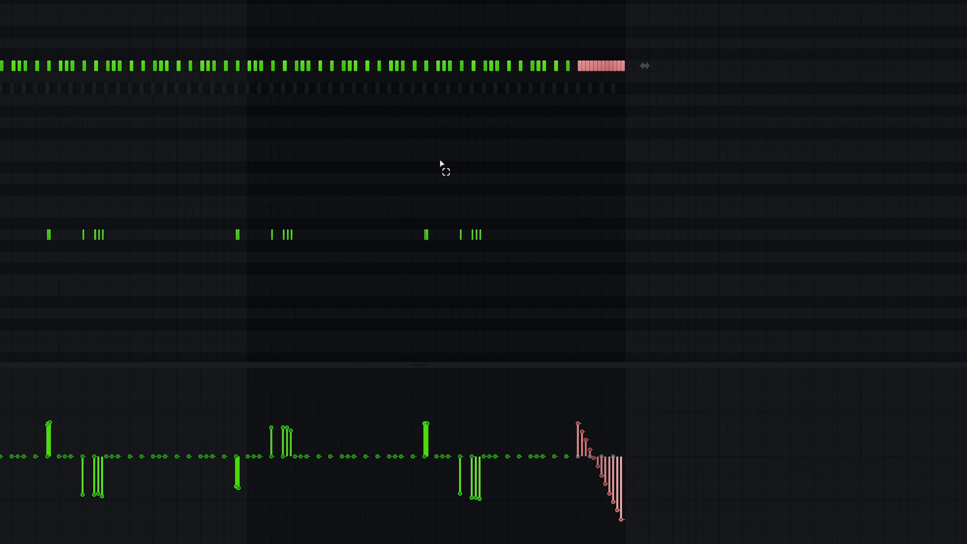
{"action": "left_click_drag", "start_coordinate": [497, 162], "coordinate": [215, 433]}
Open the ! Corrosive - HIHAT #2 channel in the piano roll and mark out its evenly spaced notes
{"action": "right_click", "coordinate": [662, 282]}
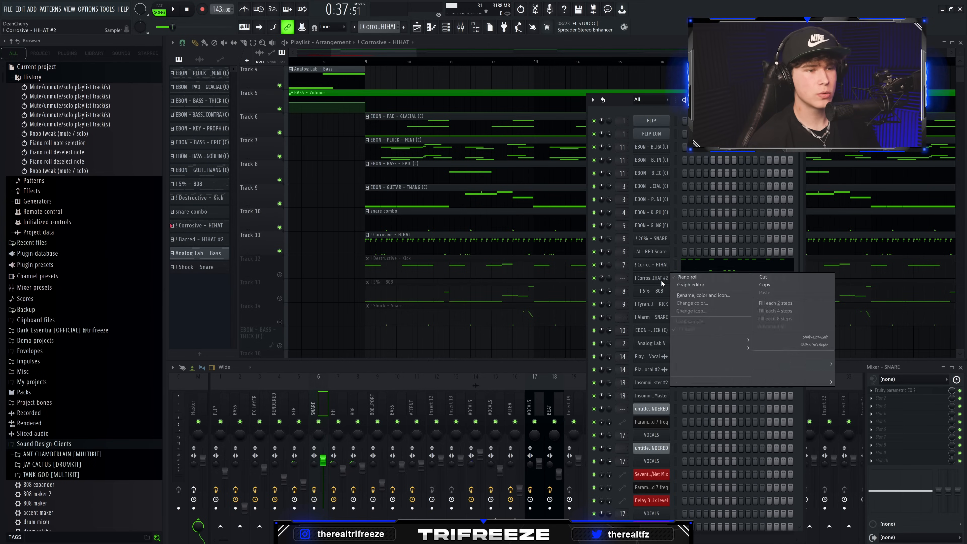
{"action": "left_click", "coordinate": [678, 278]}
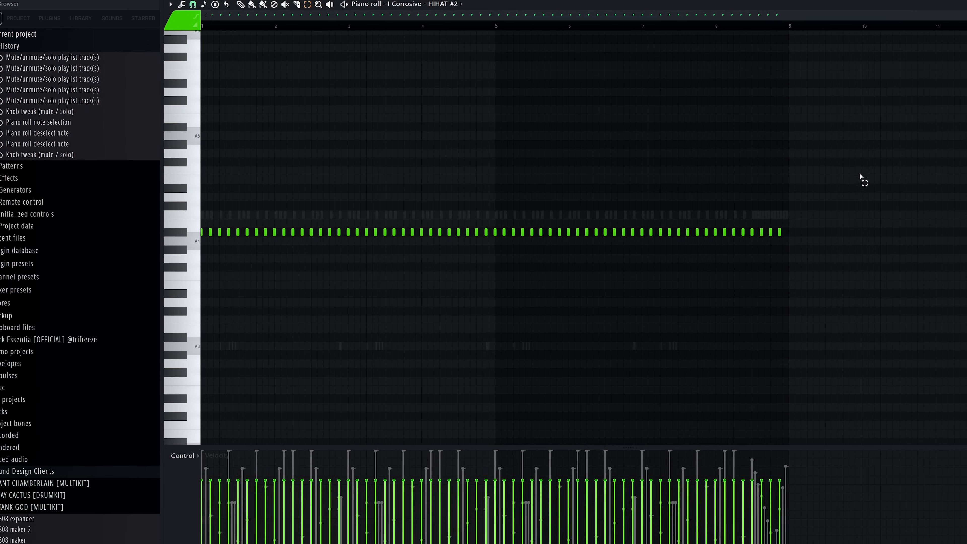
{"action": "left_click_drag", "start_coordinate": [779, 197], "coordinate": [224, 285]}
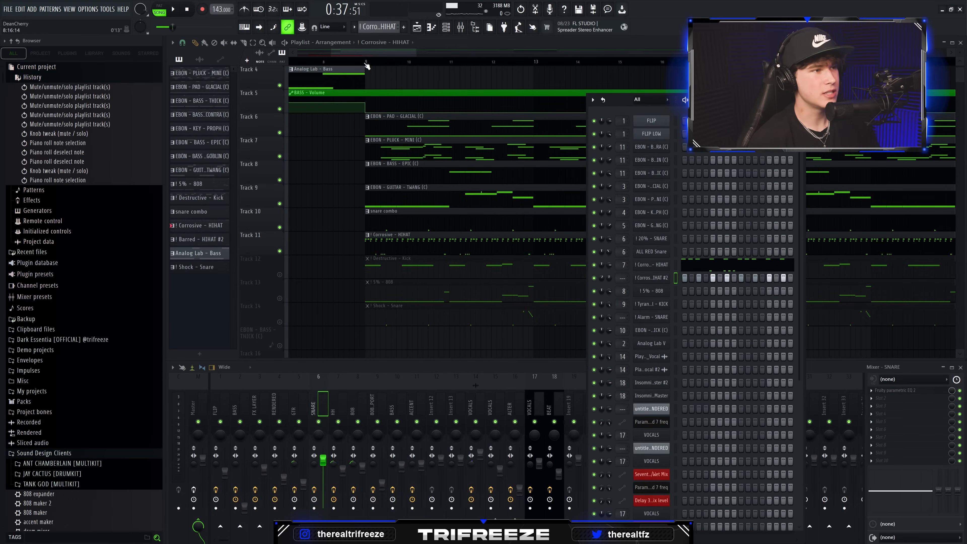
Continue the ! 5% - 808 pattern after its A4 notes with E5, F5 and D5 notes and play it back
{"action": "key", "text": "F6"}
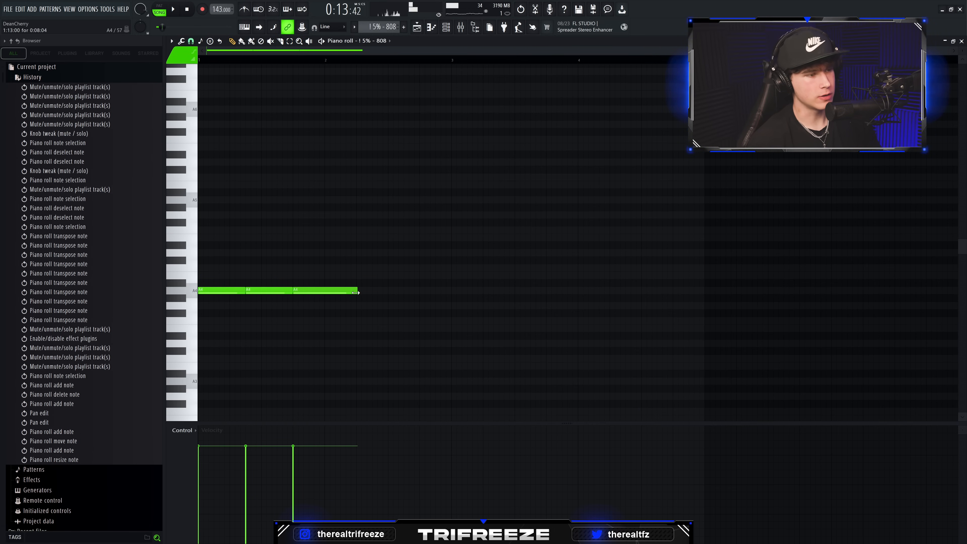
{"action": "key", "text": "space"}
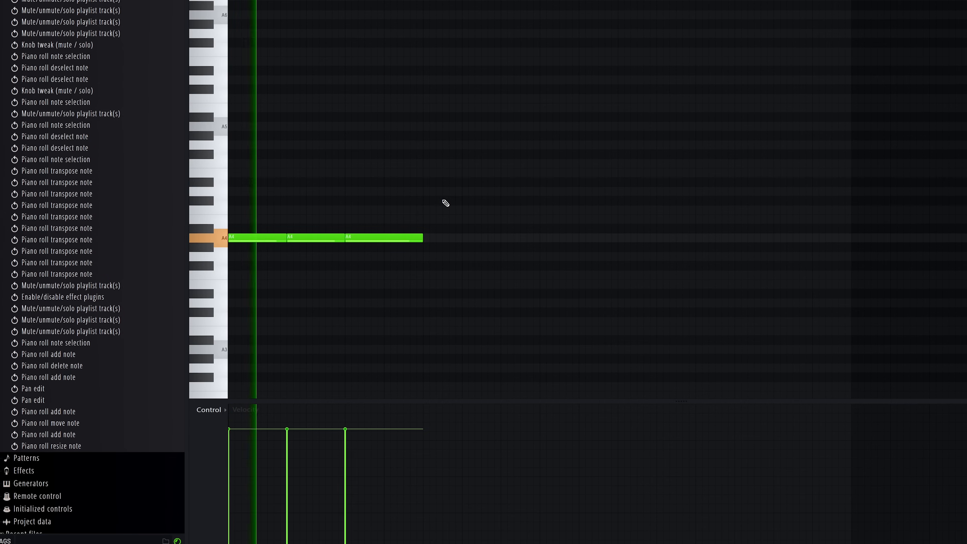
{"action": "left_click", "coordinate": [381, 176]}
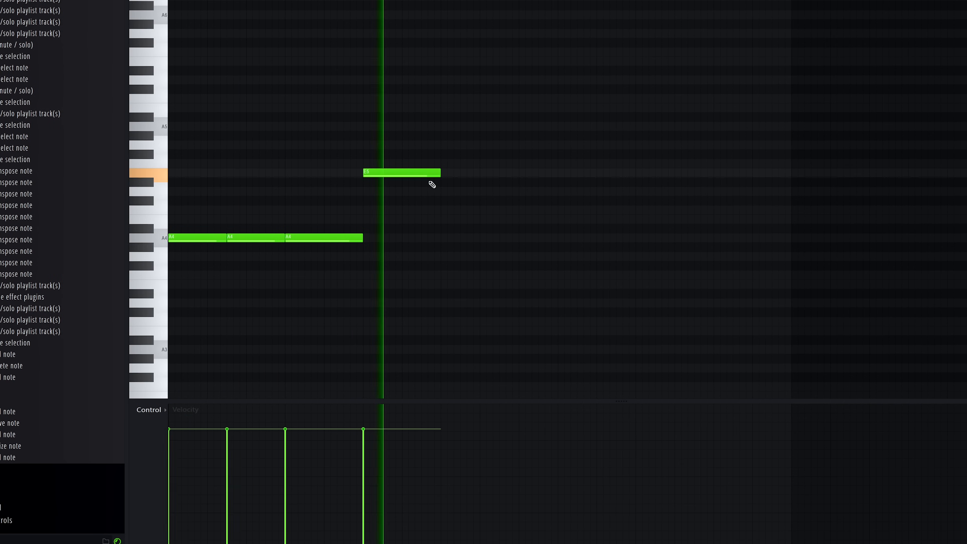
{"action": "left_click_drag", "start_coordinate": [484, 172], "coordinate": [483, 199]}
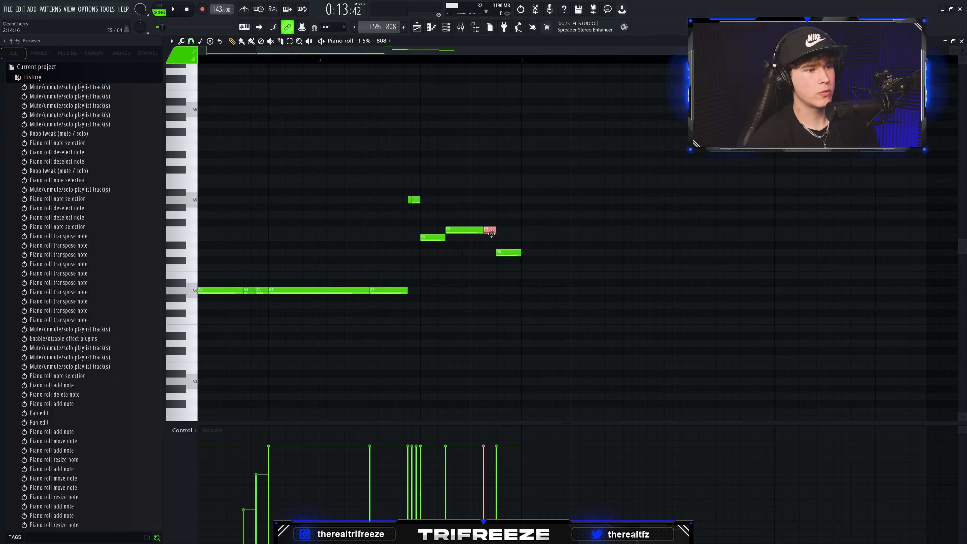
{"action": "scroll", "coordinate": [491, 324], "scroll_direction": "down", "scroll_amount": 2}
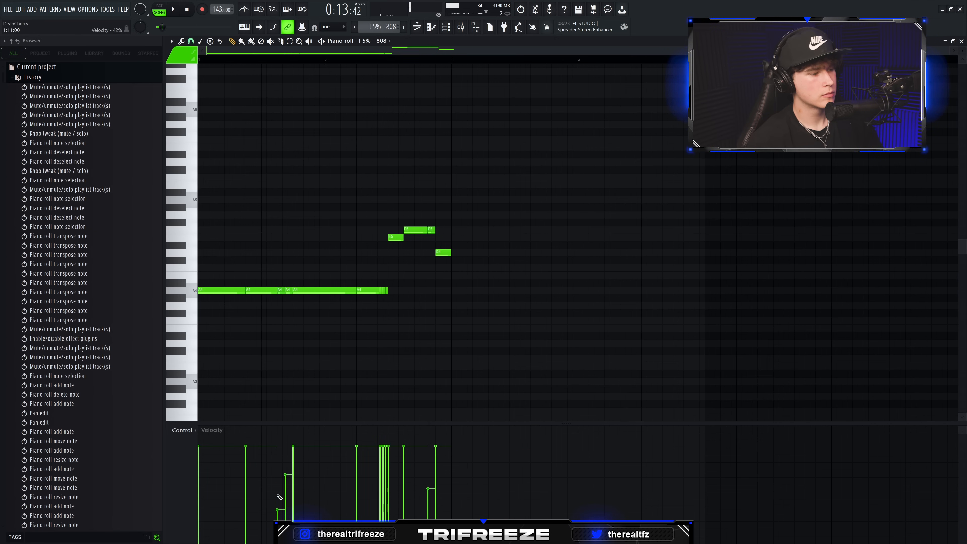
{"action": "key", "text": "space"}
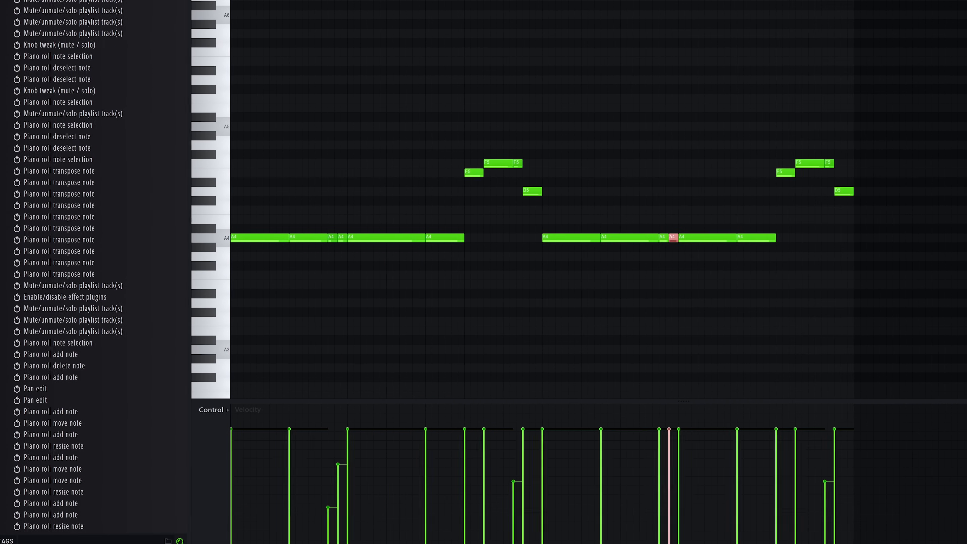
Raise the two short A4 notes in the 808 phrase's second half by an octave to A5 and play it back
{"action": "left_click_drag", "start_coordinate": [669, 244], "coordinate": [671, 226]}
{"action": "key", "text": "ctrl+Up"}
{"action": "key", "text": "space"}
{"action": "left_click", "coordinate": [375, 46], "text": "ctrl"}
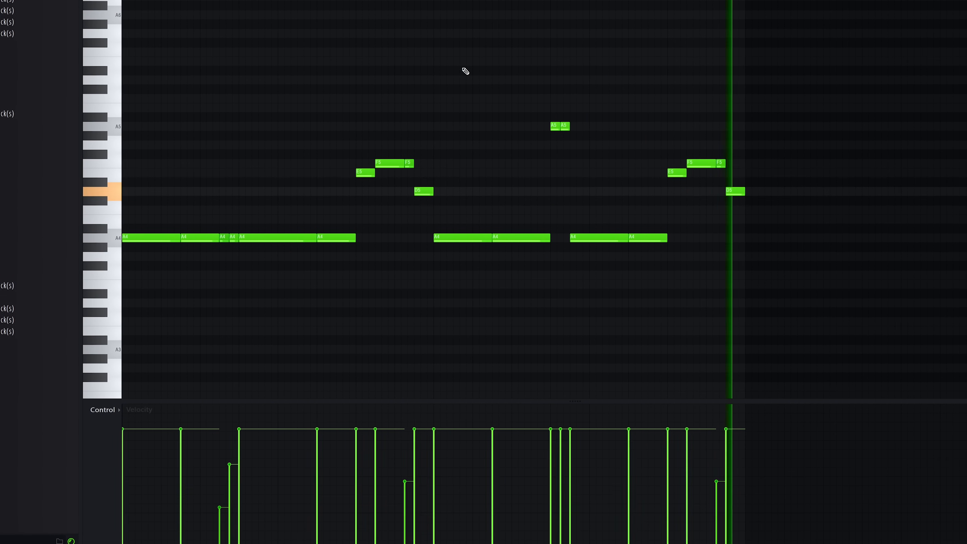
Replace the final short F5 and D5 notes by extending the long F5 to the phrase's end, and duplicate the 808 phrase
{"action": "right_click", "coordinate": [735, 191]}
{"action": "right_click", "coordinate": [721, 163]}
{"action": "left_click_drag", "start_coordinate": [721, 163], "coordinate": [744, 163]}
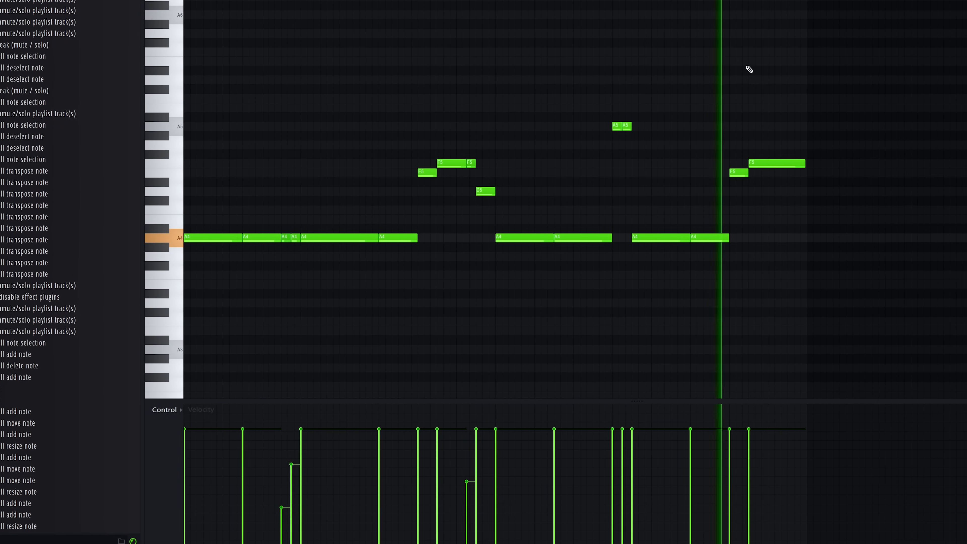
{"action": "scroll", "coordinate": [762, 134], "scroll_direction": "down", "scroll_amount": 3}
{"action": "key", "text": "ctrl+b"}
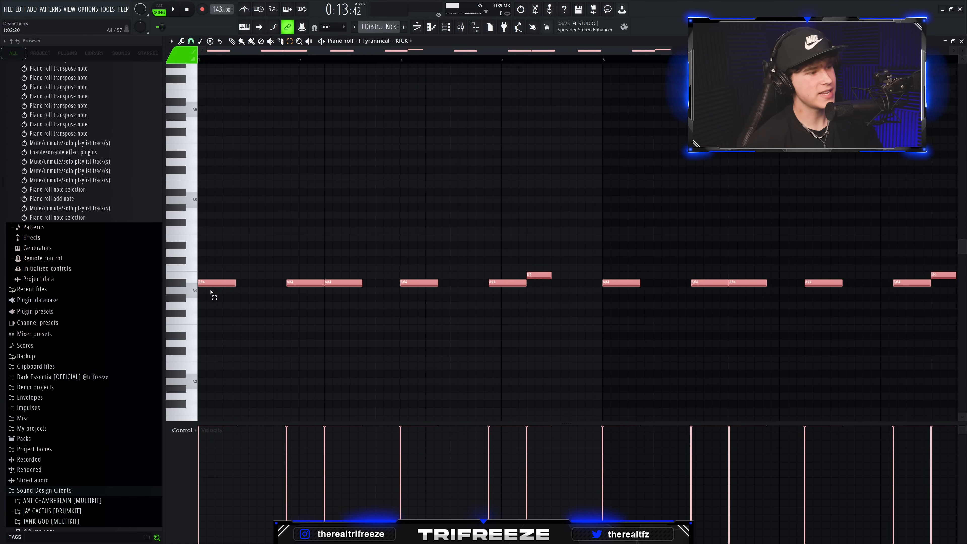
Examine the ! Tyrannical - KICK notes of the ! Destructive - Kick pattern and play it back
{"action": "scroll", "coordinate": [287, 344], "scroll_direction": "down", "scroll_amount": 2}
{"action": "left_click", "coordinate": [286, 343]}
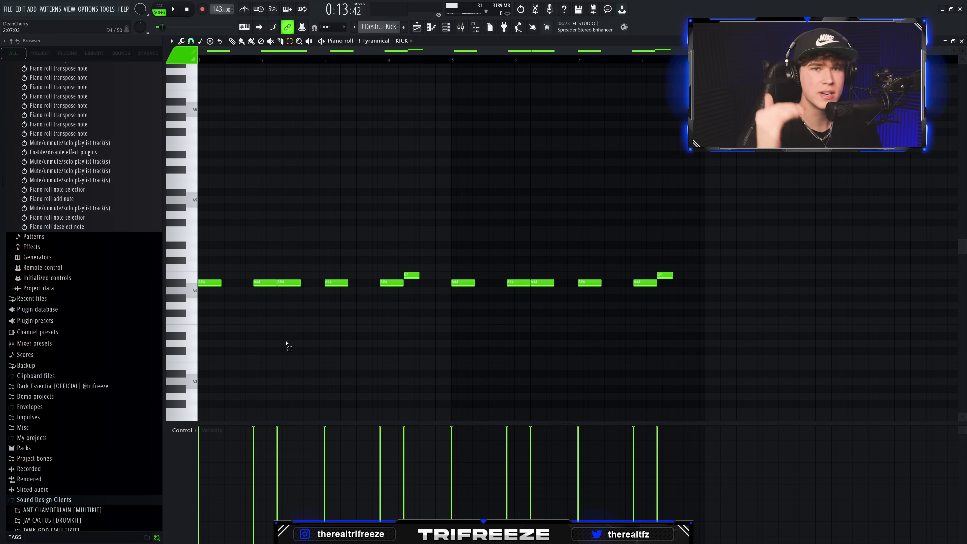
{"action": "key", "text": "space"}
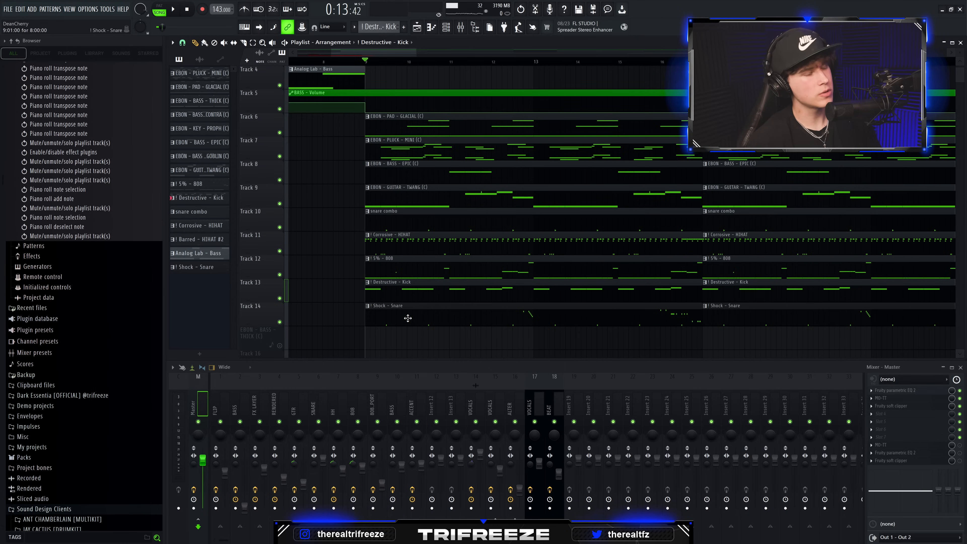
Open the ! Shock - Snare pattern in the piano roll and mark out the repeated D4 notes of ! Alarm - SNARE
{"action": "double_click", "coordinate": [407, 318]}
{"action": "left_click_drag", "start_coordinate": [698, 250], "coordinate": [692, 284]}
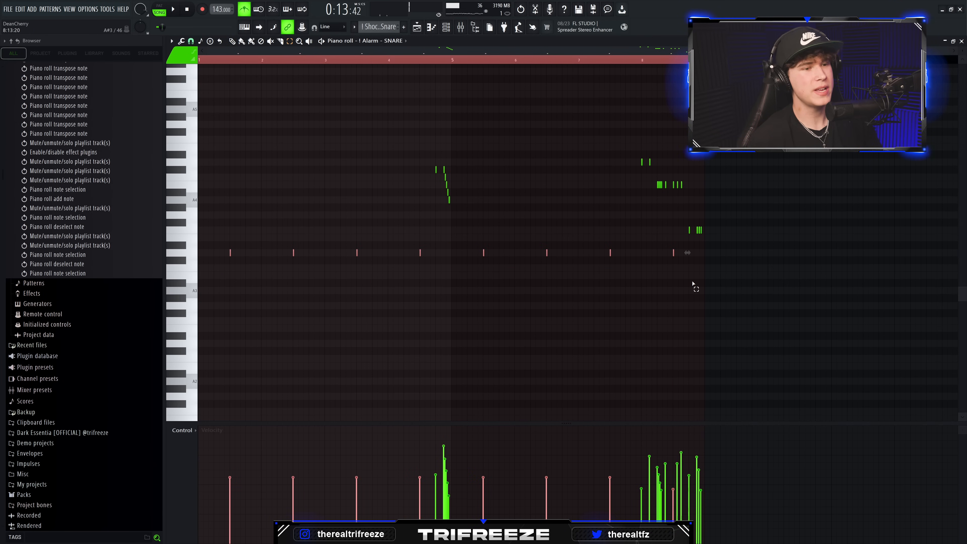
{"action": "scroll", "coordinate": [245, 275], "scroll_direction": "up", "scroll_amount": 3}
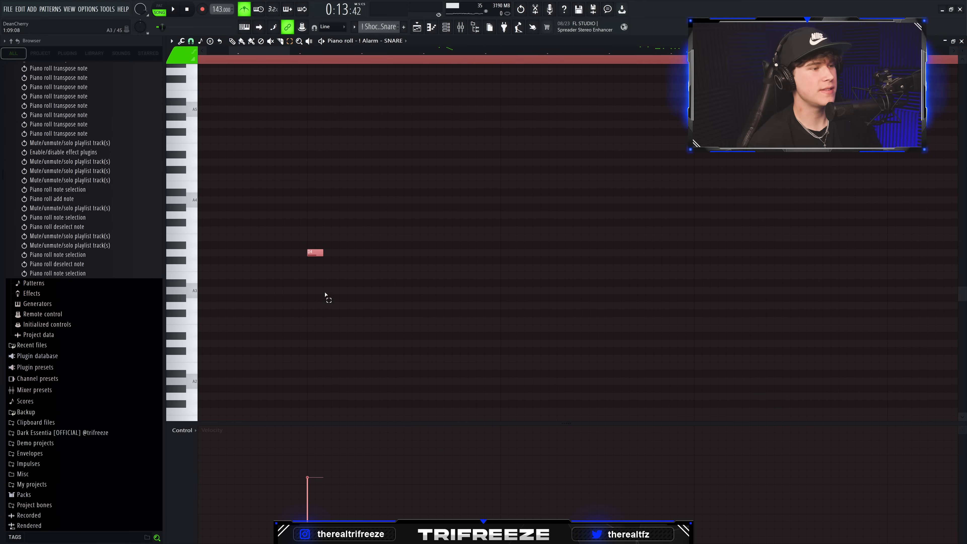
Mark out the ! Alarm - SNARE roll notes in the ! Shock - Snare pattern, play them back and examine their velocities
{"action": "scroll", "coordinate": [325, 293], "scroll_direction": "down", "scroll_amount": 3}
{"action": "left_click_drag", "start_coordinate": [314, 148], "coordinate": [386, 222]}
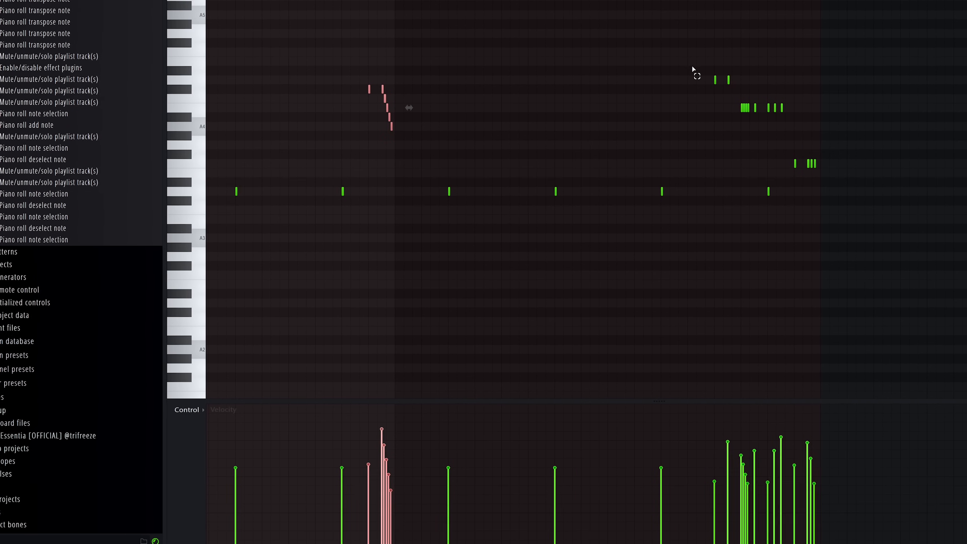
{"action": "left_click_drag", "start_coordinate": [693, 58], "coordinate": [850, 183]}
{"action": "scroll", "coordinate": [869, 190], "scroll_direction": "down", "scroll_amount": 2}
{"action": "key", "text": "space"}
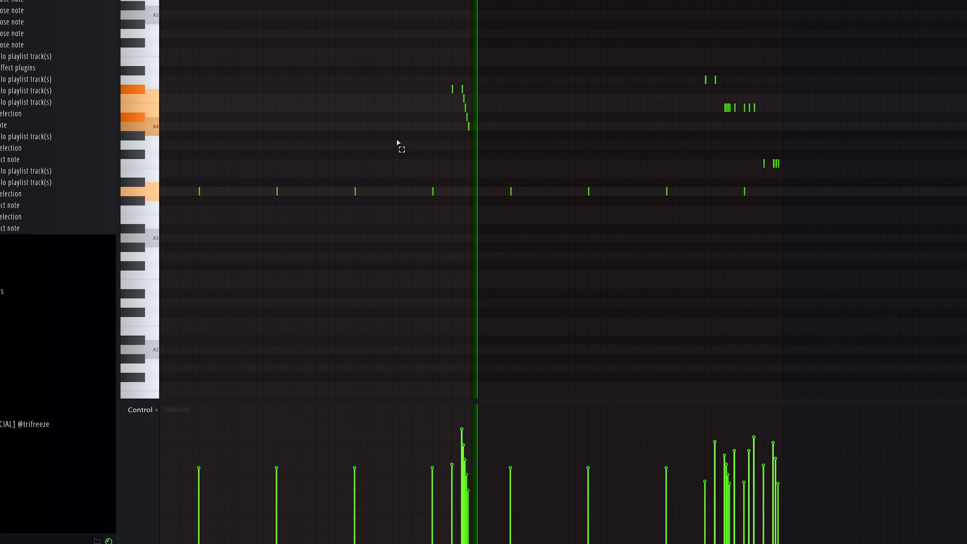
{"action": "scroll", "coordinate": [819, 27], "scroll_direction": "up", "scroll_amount": 2}
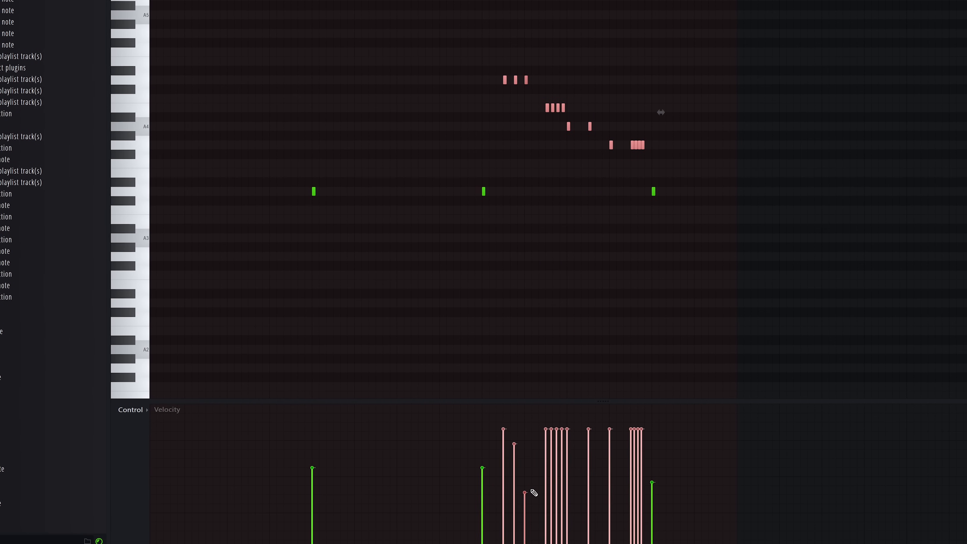
{"action": "key", "text": "space"}
{"action": "mouse_move", "coordinate": [534, 492]}
{"action": "left_mouse_down"}
{"action": "mouse_move", "coordinate": [592, 479]}
{"action": "mouse_move", "coordinate": [611, 438]}
{"action": "left_mouse_up"}
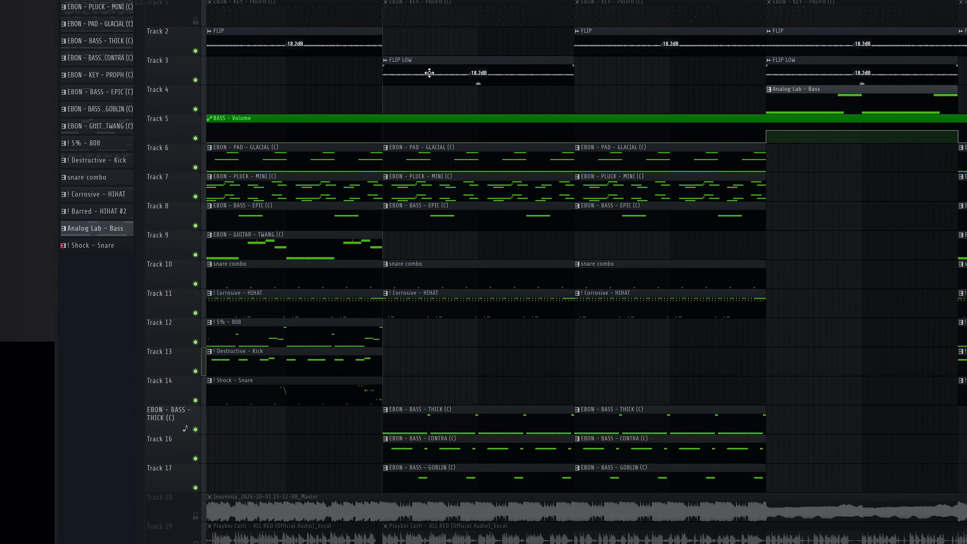
Locate the Insomnia kit's BASS one shots, examine the EBON - BASS - THICK (C) notes in the piano roll and play them back
{"action": "scroll", "coordinate": [446, 380], "scroll_direction": "down", "scroll_amount": 1}
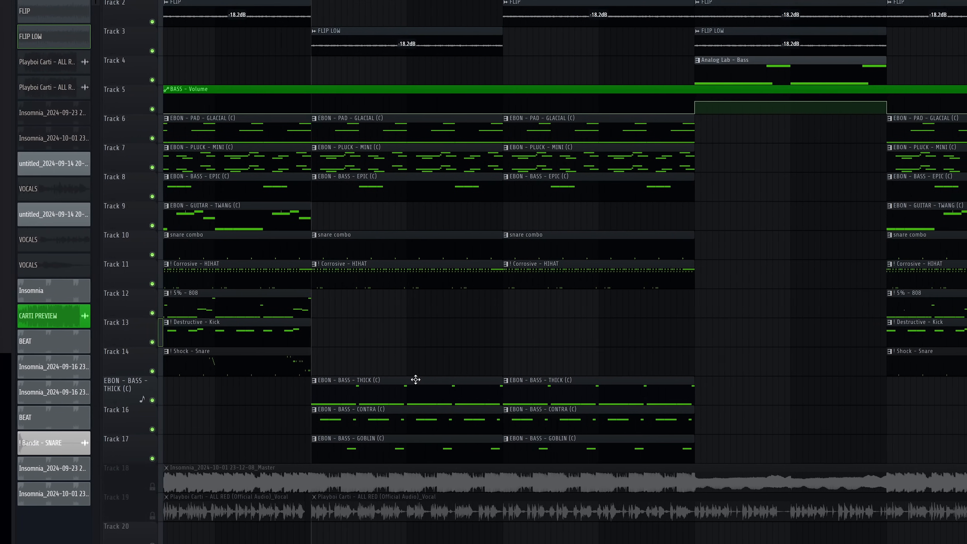
{"action": "scroll", "coordinate": [466, 473], "scroll_direction": "down", "scroll_amount": 3}
{"action": "scroll", "coordinate": [467, 474], "scroll_direction": "up", "scroll_amount": 2, "text": "ctrl"}
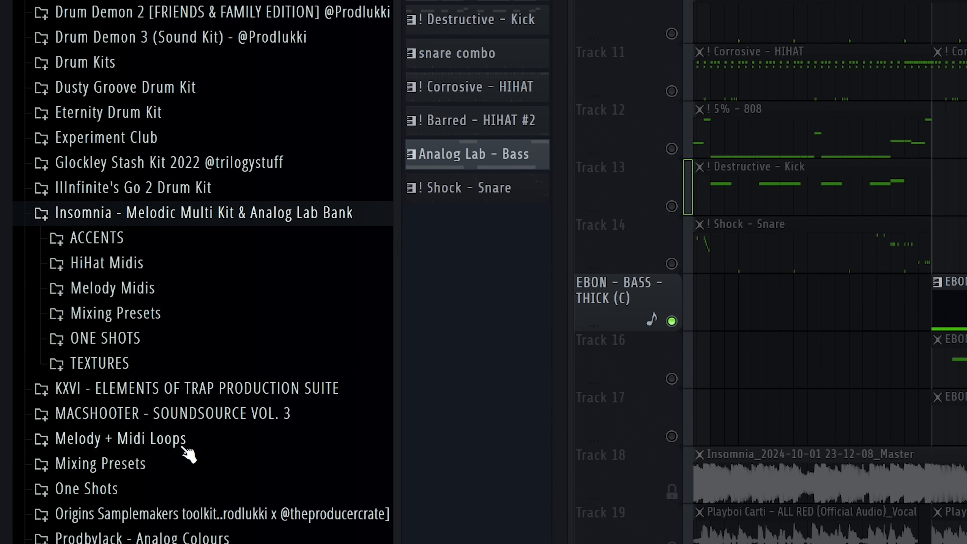
{"action": "scroll", "coordinate": [190, 452], "scroll_direction": "down", "scroll_amount": 1}
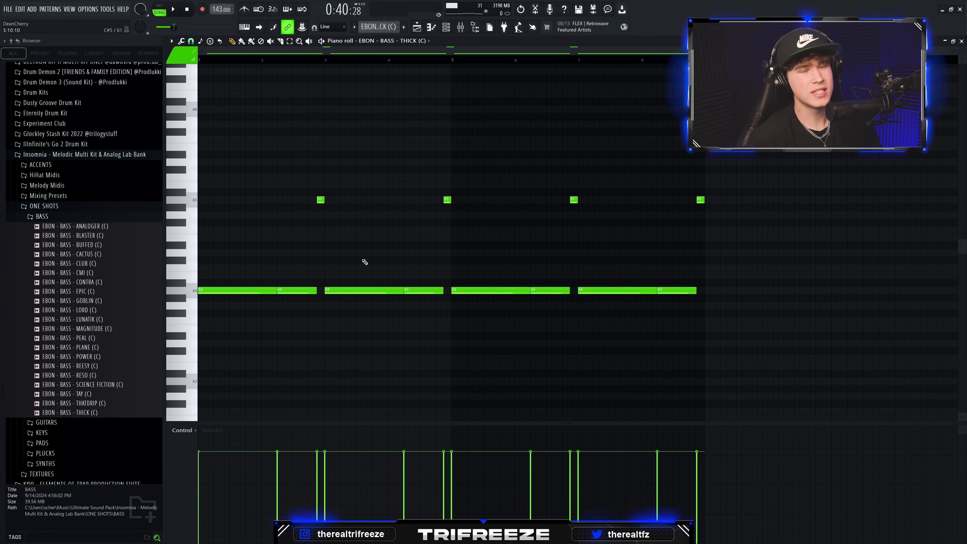
{"action": "key", "text": "space"}
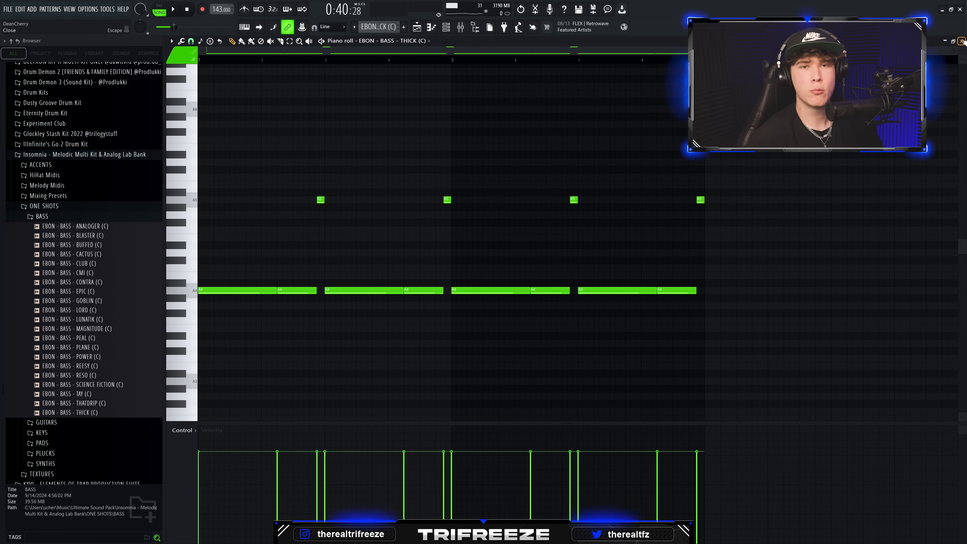
{"action": "left_click", "coordinate": [962, 41]}
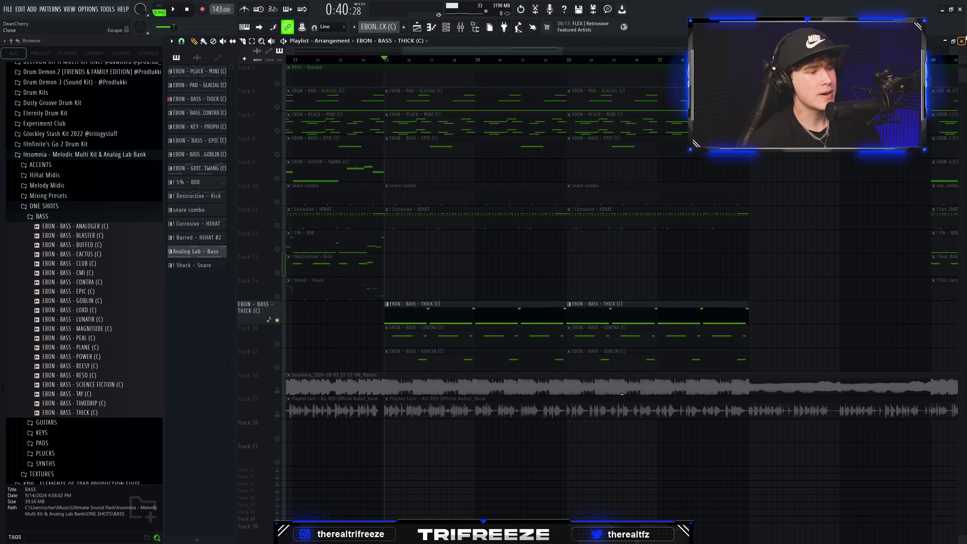
Solo Track 16, examine the EBON - BASS - CONTRA (C) notes in the piano roll and play them back
{"action": "left_click", "coordinate": [277, 344]}
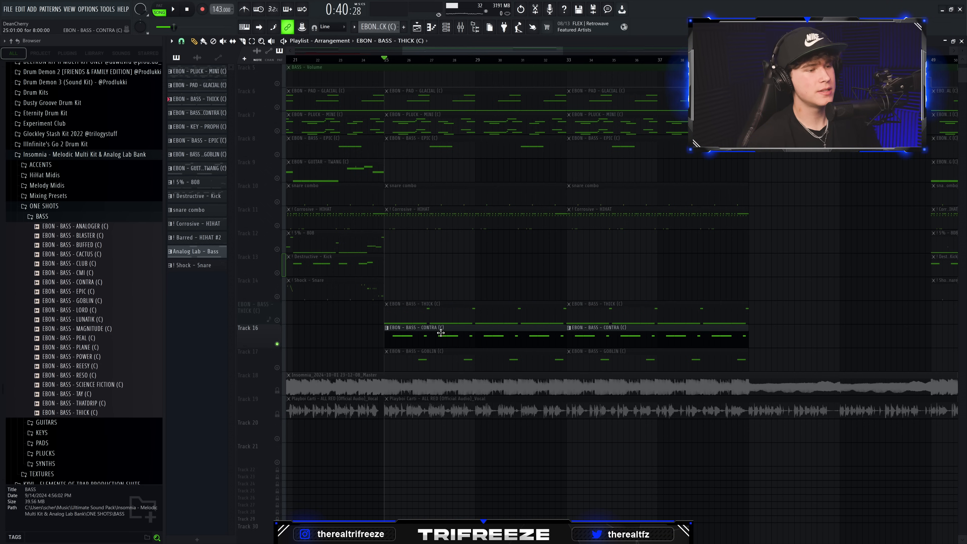
{"action": "double_click", "coordinate": [423, 336]}
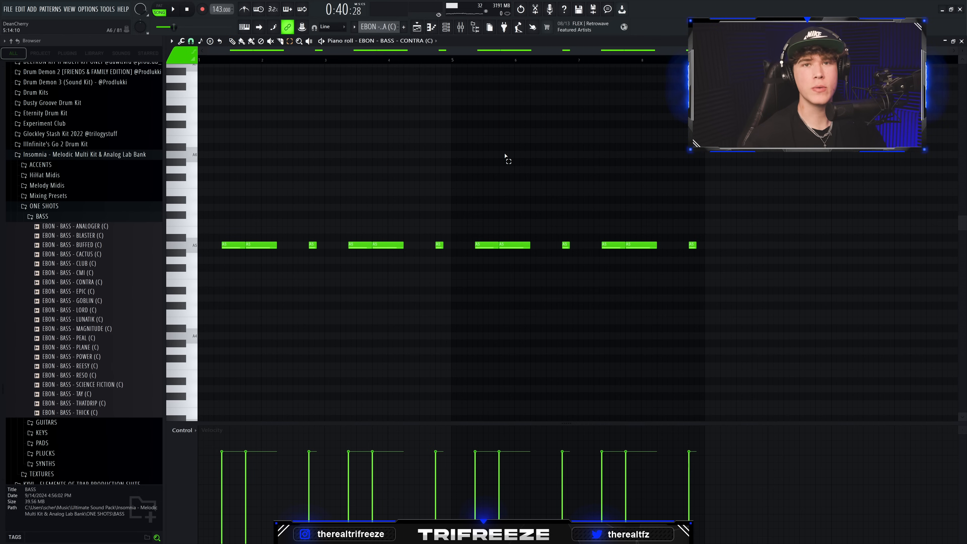
{"action": "key", "text": "space"}
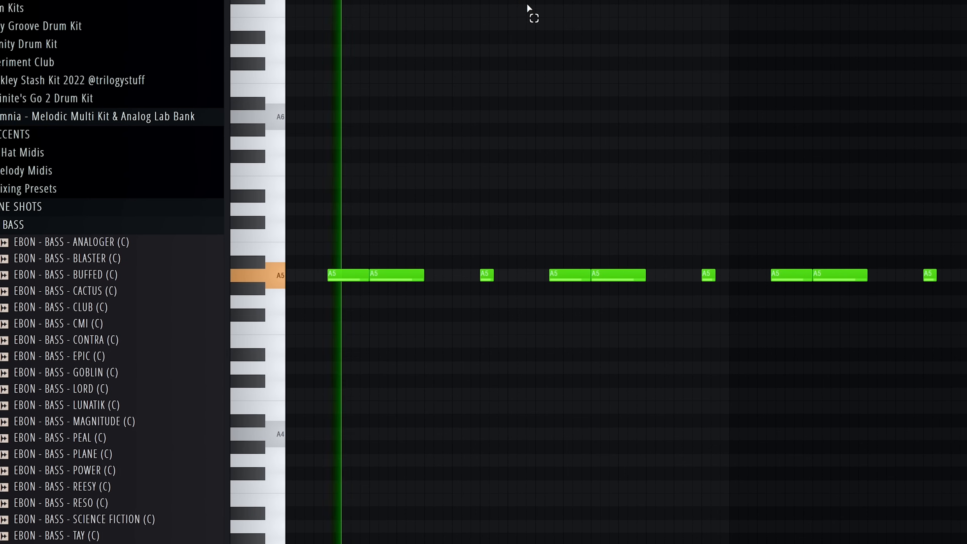
{"action": "key", "text": "space"}
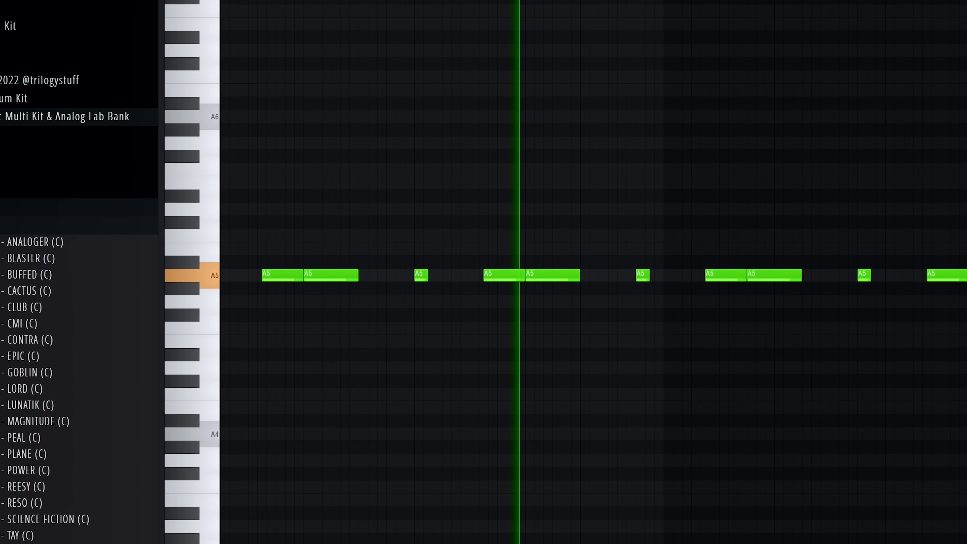
{"action": "key", "text": "space"}
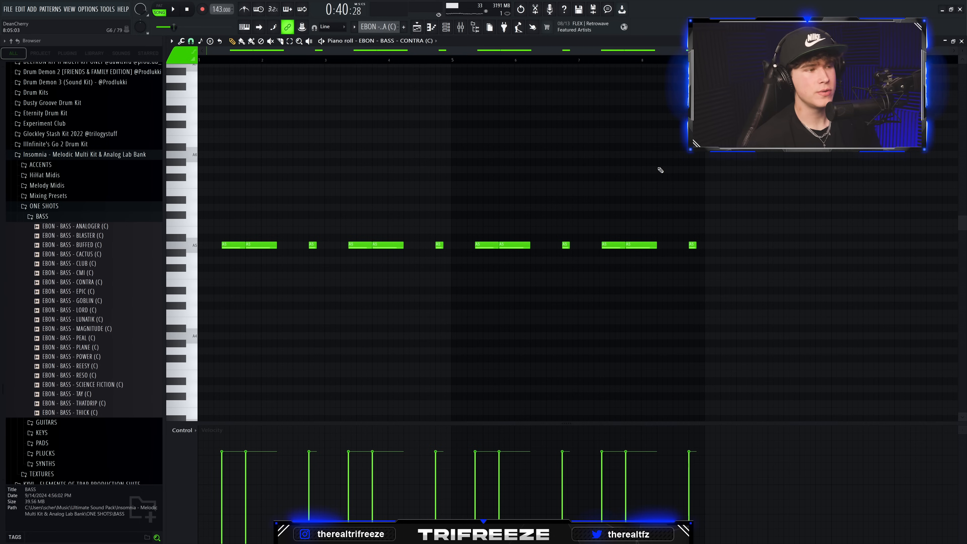
{"action": "left_click", "coordinate": [961, 41]}
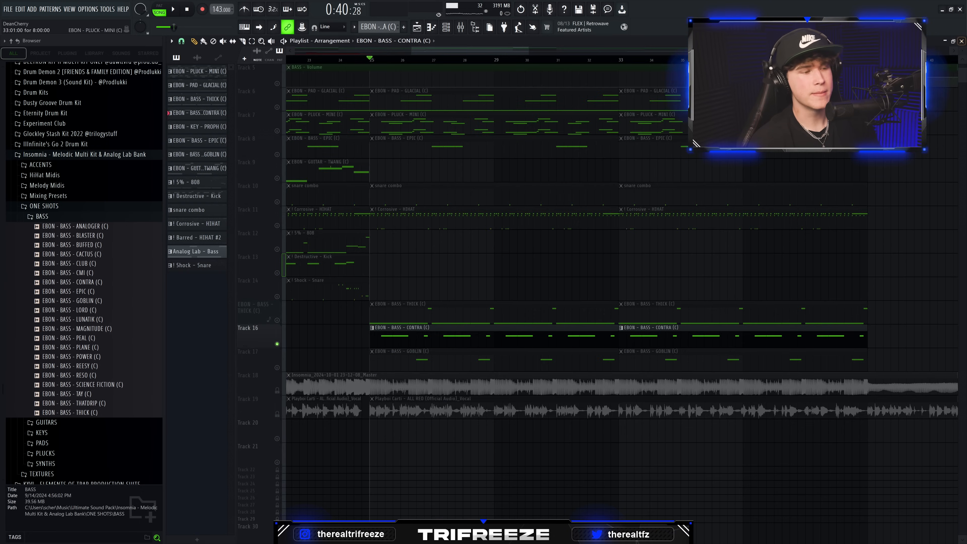
Play back the bass layers and examine the EBON - BASS - GOBLIN (C) notes in the piano roll
{"action": "left_click", "coordinate": [313, 319]}
{"action": "key", "text": "space"}
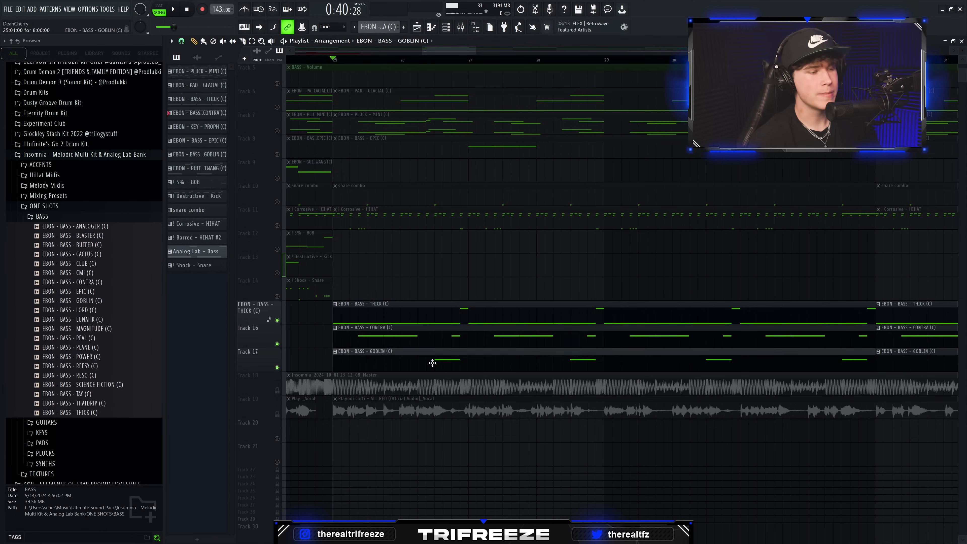
{"action": "double_click", "coordinate": [433, 364]}
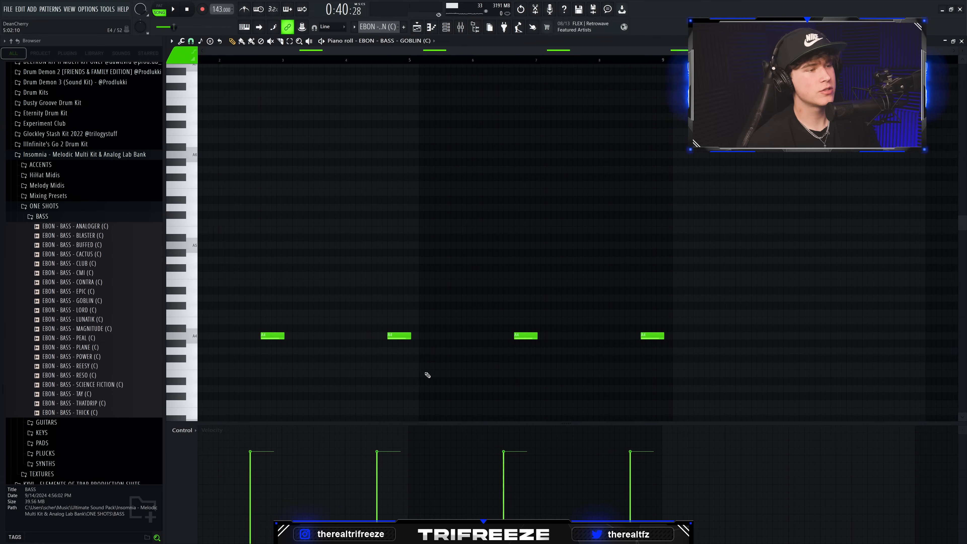
{"action": "scroll", "coordinate": [303, 268], "scroll_direction": "down", "scroll_amount": 3}
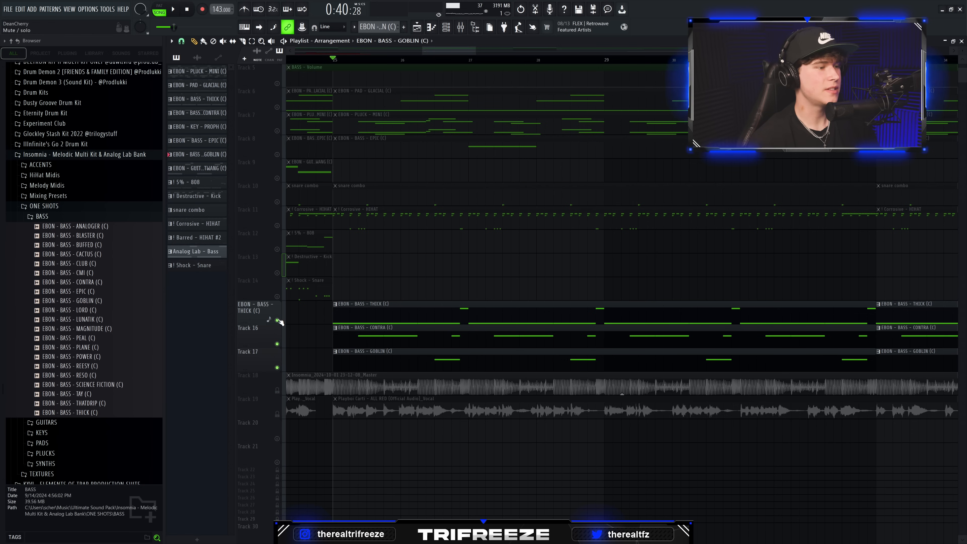
Re-enable all the beat's playlist tracks after the bass solo and look over the full arrangement
{"action": "left_click", "coordinate": [278, 320], "text": "ctrl"}
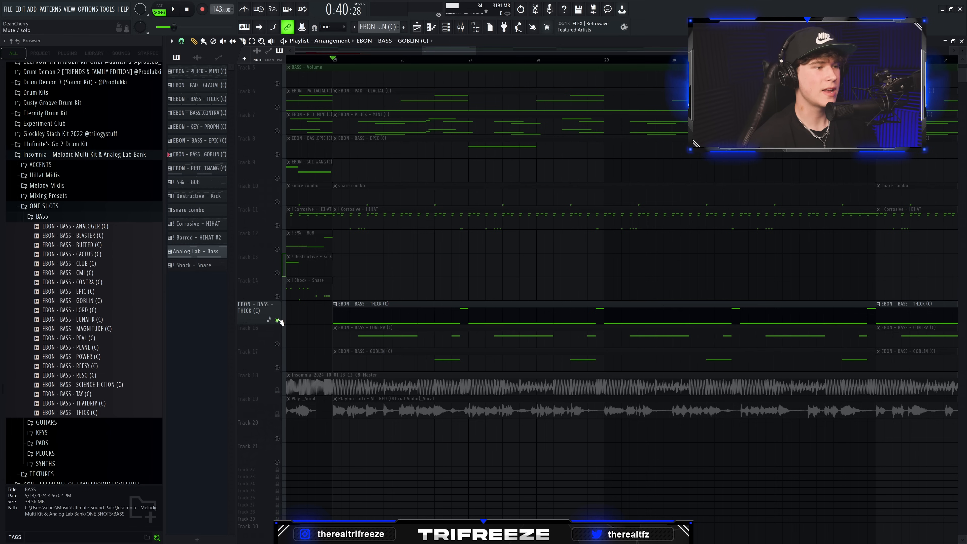
{"action": "scroll", "coordinate": [500, 285], "scroll_direction": "down", "scroll_amount": 2}
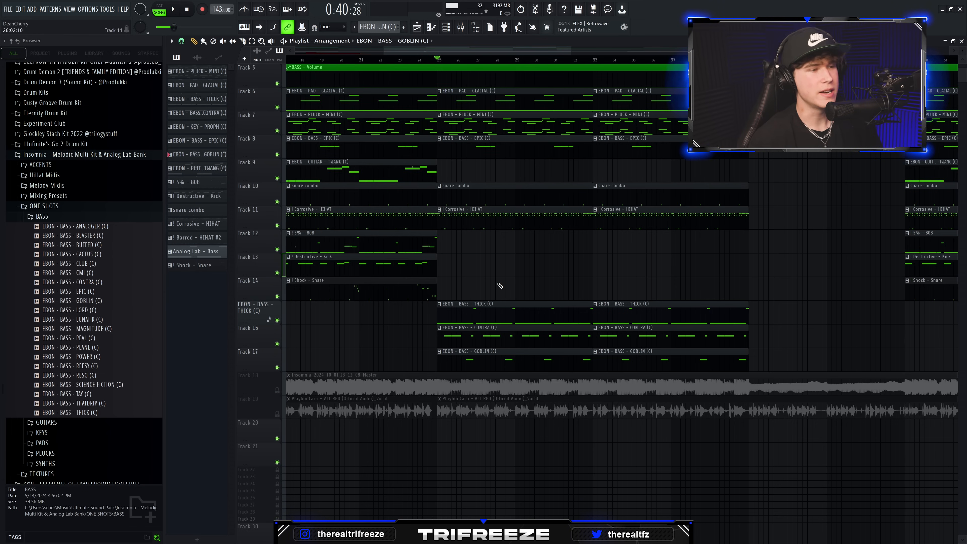
{"action": "scroll", "coordinate": [500, 285], "scroll_direction": "up", "scroll_amount": 1}
{"action": "scroll", "coordinate": [500, 285], "scroll_direction": "down", "scroll_amount": 2}
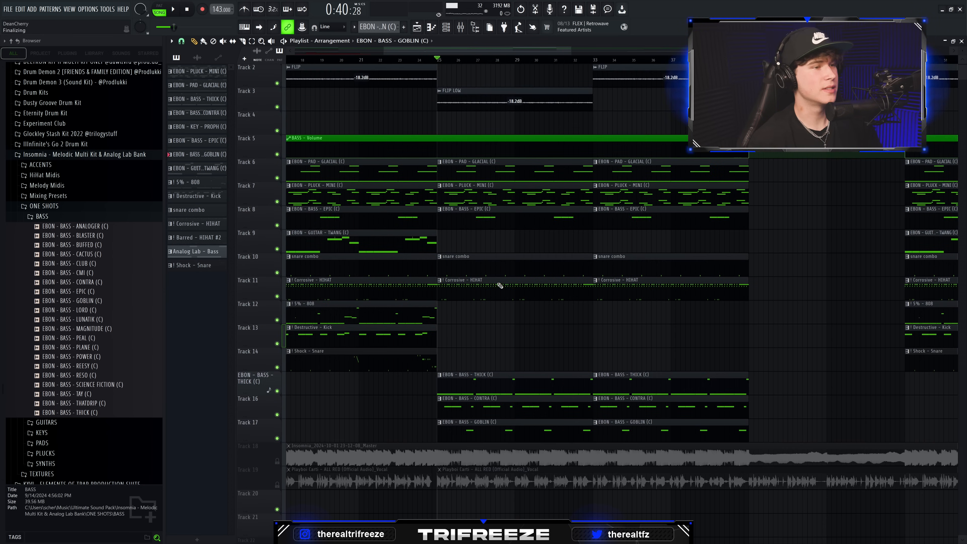